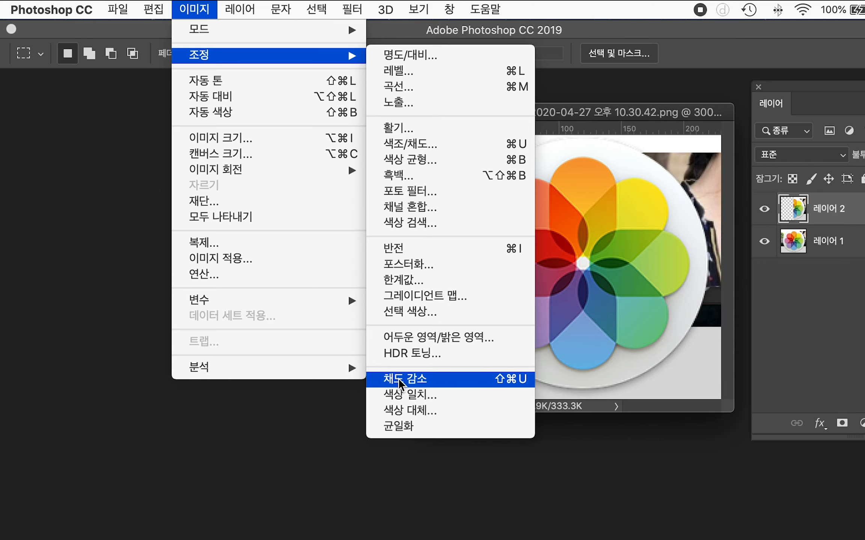
# - Desaturate the half-image layer 레이어 2 over the colourful flower icon
pyautogui.click(446, 380)
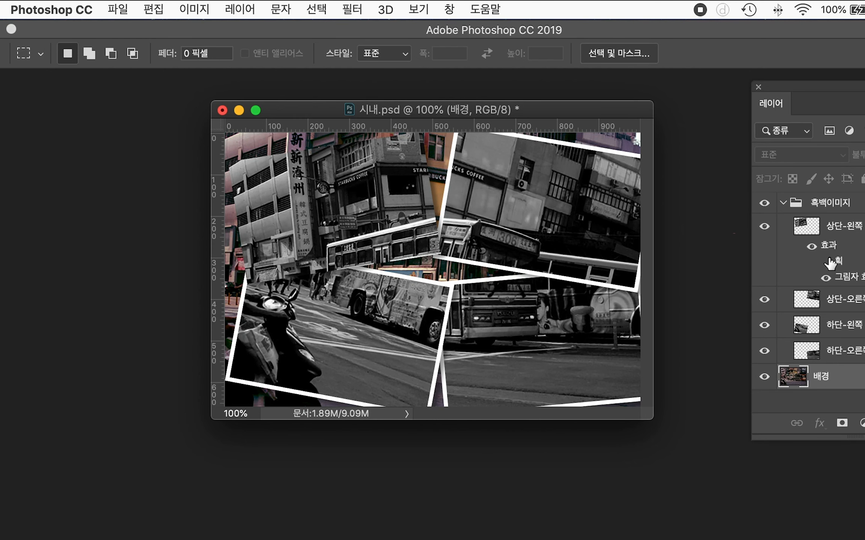
# - Toggle the visibility of the stroke effect on layer 상단-왼쪽 and group the four black-and-white photo layers
pyautogui.click(828, 263)
pyautogui.click(827, 263)
pyautogui.click(827, 263)
pyautogui.click(827, 263)
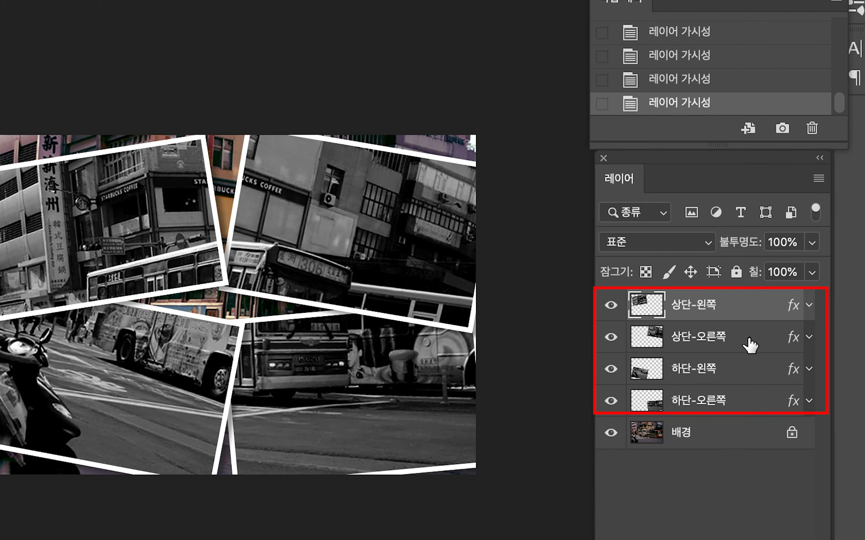
pyautogui.hotkey('ctrl', 'g')
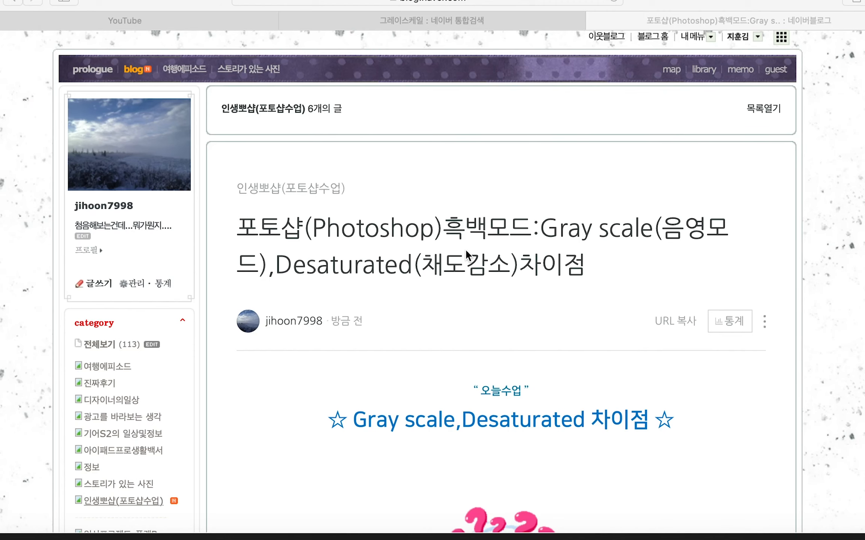
# - Switch to the browser and examine the blog post about the difference between Gray scale and Desaturated
pyautogui.scroll(-2, 721, 245)
pyautogui.scroll(-10, 722, 245)
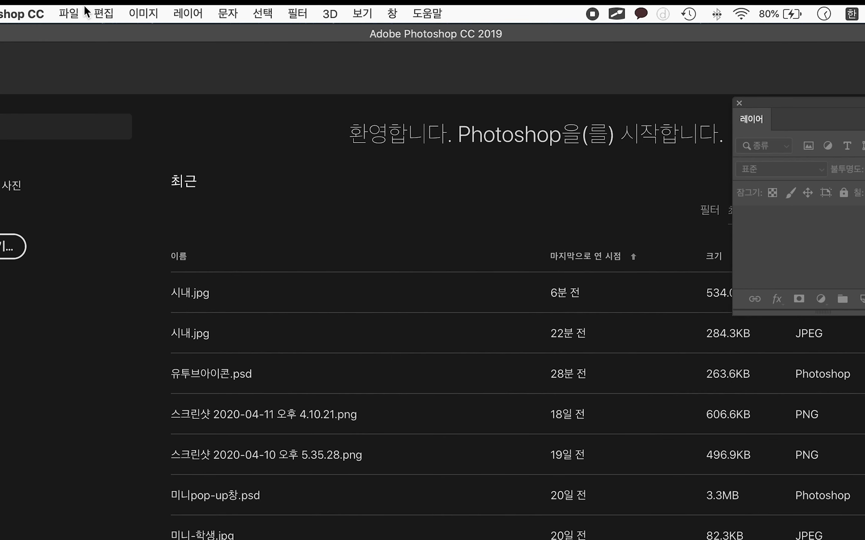
# - Open the image 시내.jpg from the 포토샵 F folder in Photoshop
pyautogui.click(69, 13)
pyautogui.click(83, 49)
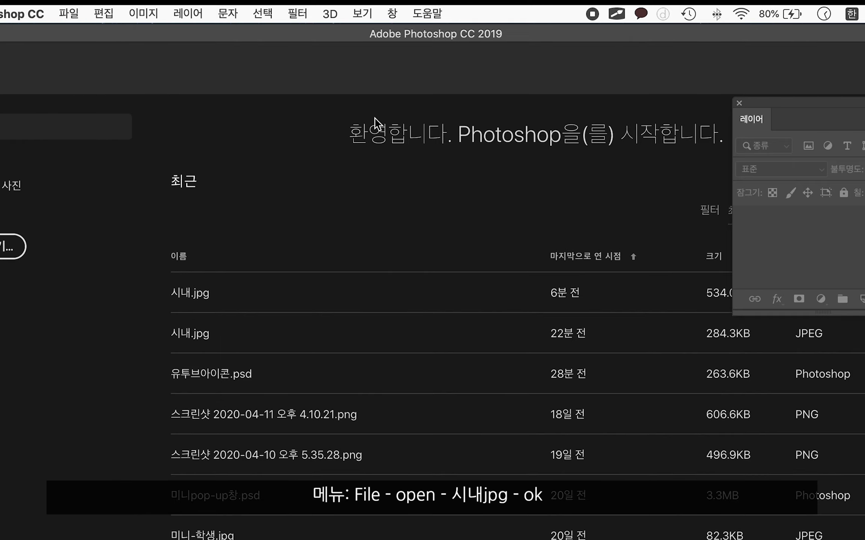
pyautogui.click(126, 129)
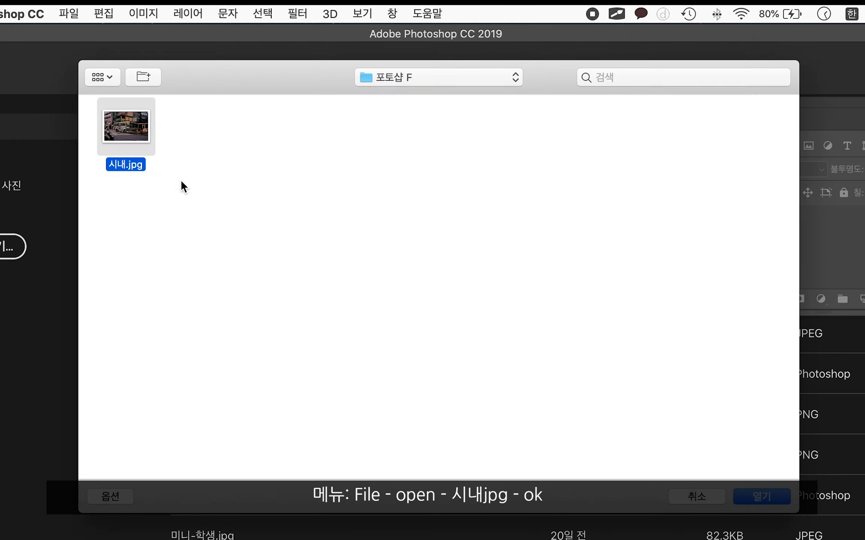
pyautogui.click(764, 498)
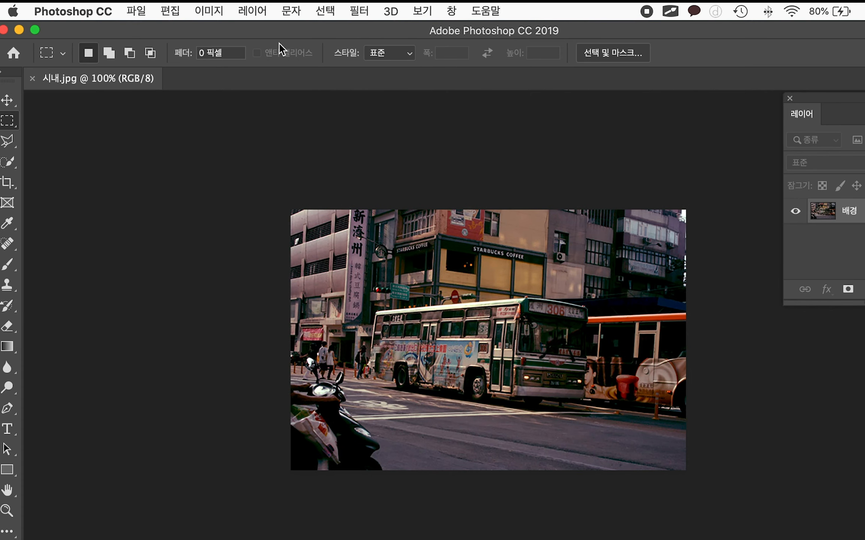
# - Check the street photo's dimensions in Image Size with the width unit in pixels (픽셀)
pyautogui.click(213, 14)
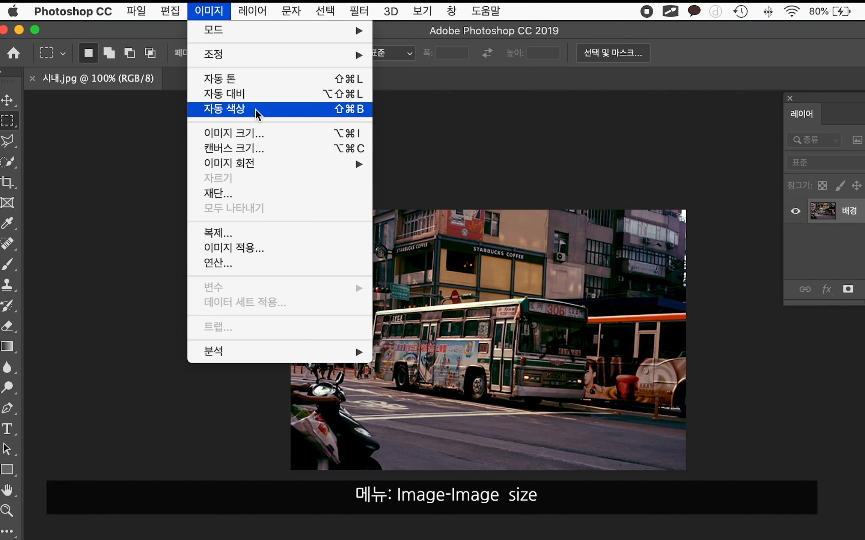
pyautogui.click(258, 140)
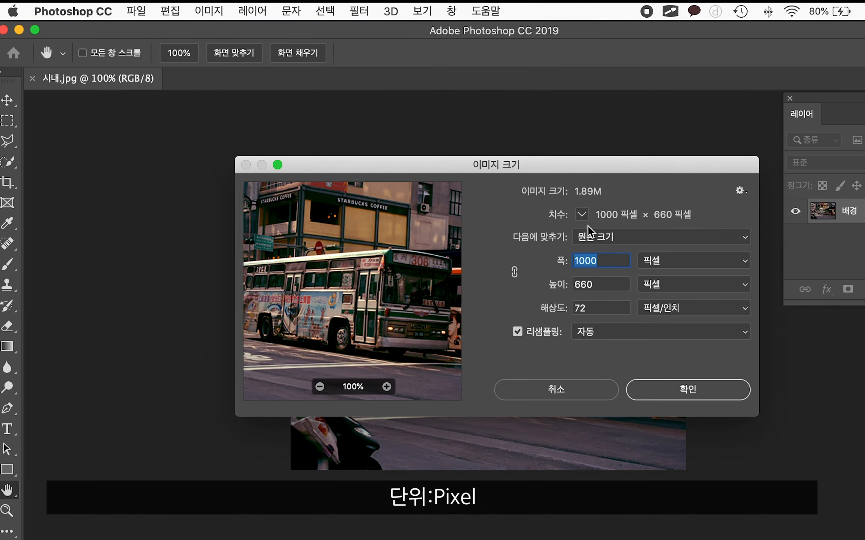
pyautogui.click(677, 262)
pyautogui.click(660, 262)
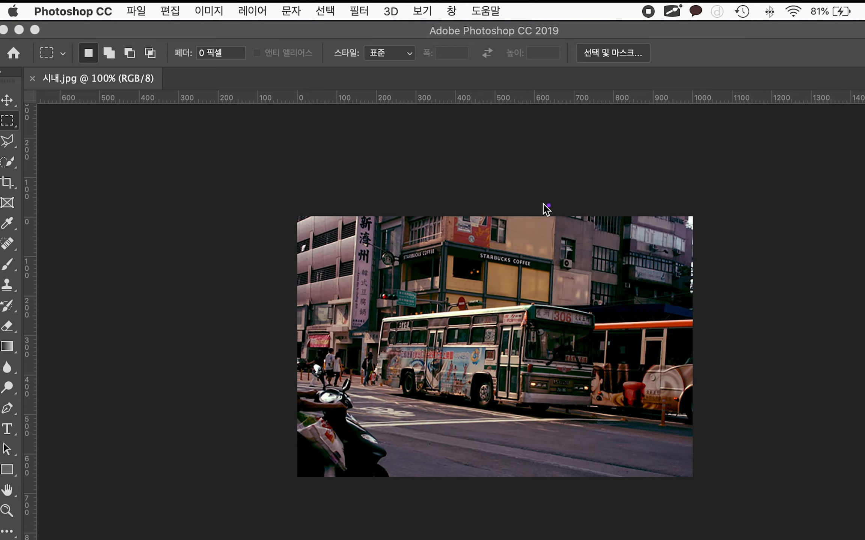
pyautogui.moveTo(483, 182); pyautogui.dragTo(493, 509)
pyautogui.moveTo(276, 339); pyautogui.dragTo(763, 336)
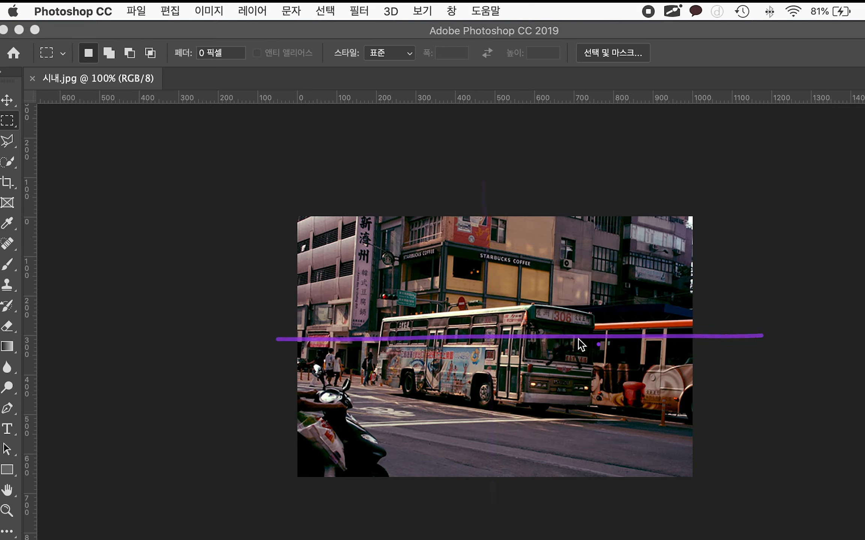
pyautogui.moveTo(300, 218)
pyautogui.mouseDown()
pyautogui.moveTo(406, 178)
pyautogui.moveTo(617, 185)
pyautogui.moveTo(680, 206)
pyautogui.mouseUp()
pyautogui.moveTo(294, 192)
pyautogui.mouseDown()
pyautogui.moveTo(298, 220)
pyautogui.moveTo(479, 208)
pyautogui.moveTo(488, 182)
pyautogui.moveTo(489, 222)
pyautogui.mouseUp()
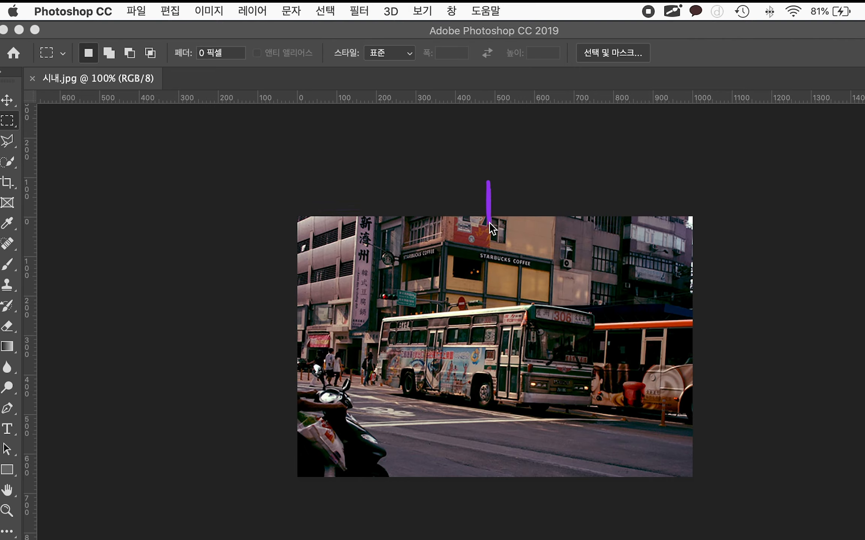
pyautogui.moveTo(289, 220)
pyautogui.mouseDown()
pyautogui.moveTo(265, 224)
pyautogui.moveTo(287, 466)
pyautogui.moveTo(259, 474)
pyautogui.moveTo(293, 478)
pyautogui.mouseUp()
pyautogui.moveTo(302, 216)
pyautogui.mouseDown()
pyautogui.moveTo(279, 220)
pyautogui.moveTo(284, 347)
pyautogui.moveTo(256, 350)
pyautogui.moveTo(314, 351)
pyautogui.mouseUp()
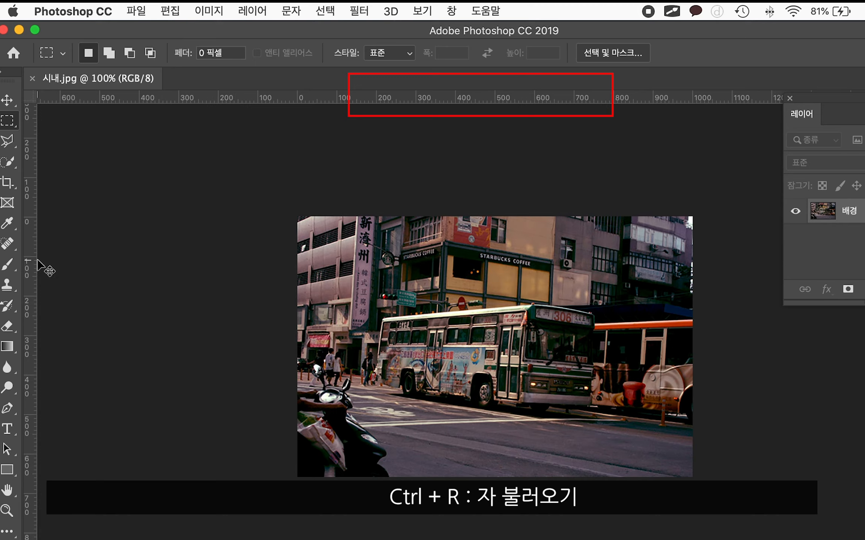
# - Show the rulers around the canvas and set their unit to pixels (픽셀)
pyautogui.press('super+r')
pyautogui.press('super+r')
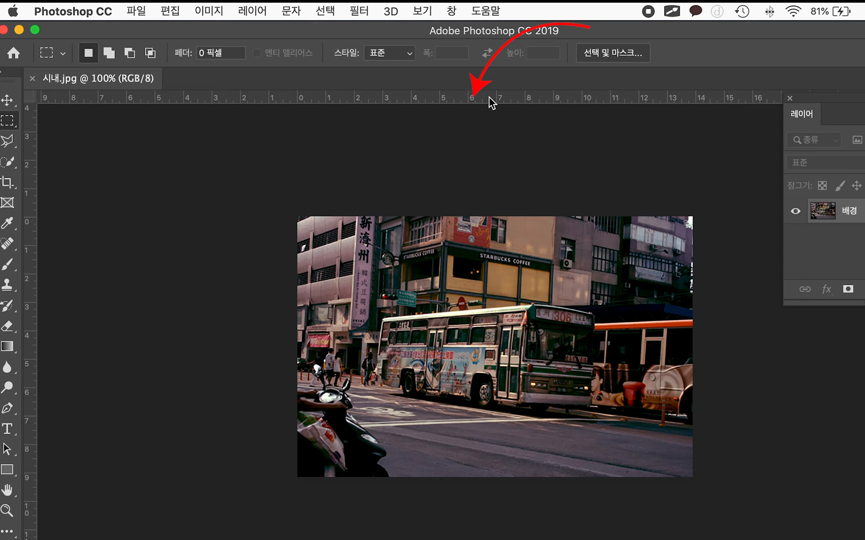
pyautogui.doubleClick(492, 103)
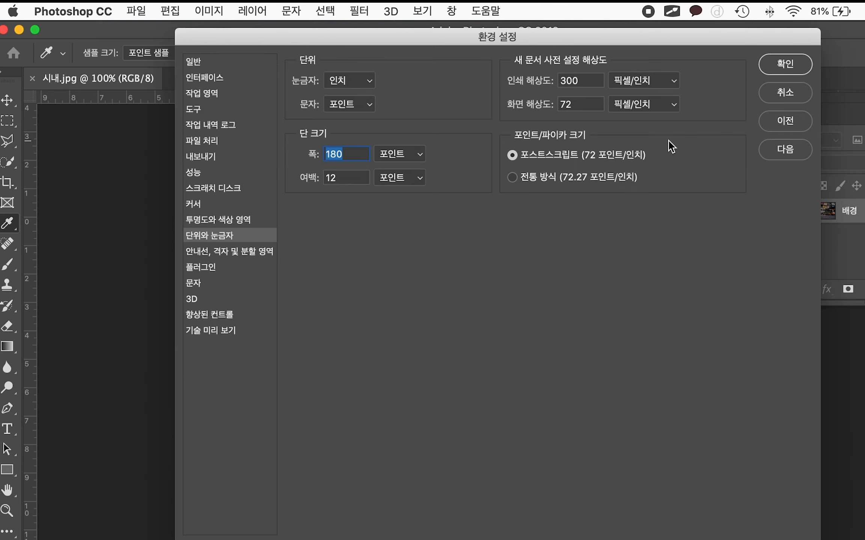
pyautogui.click(369, 83)
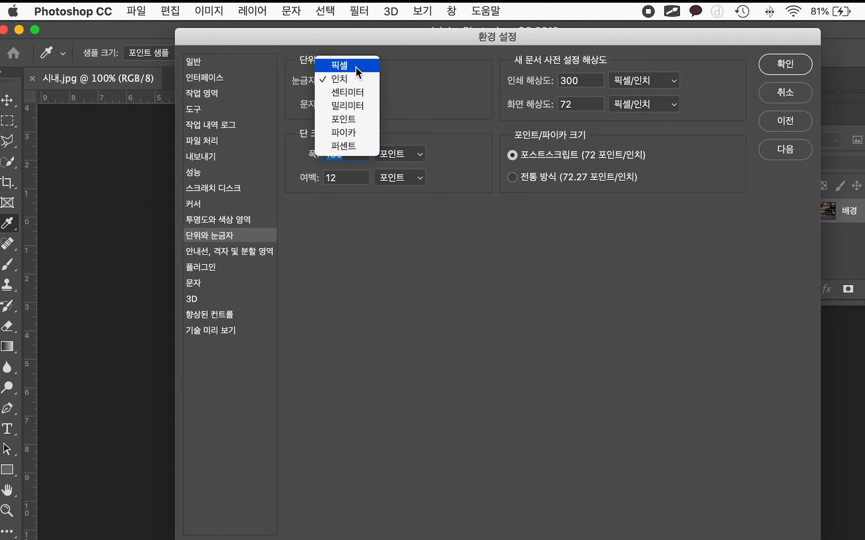
pyautogui.click(357, 67)
pyautogui.click(795, 71)
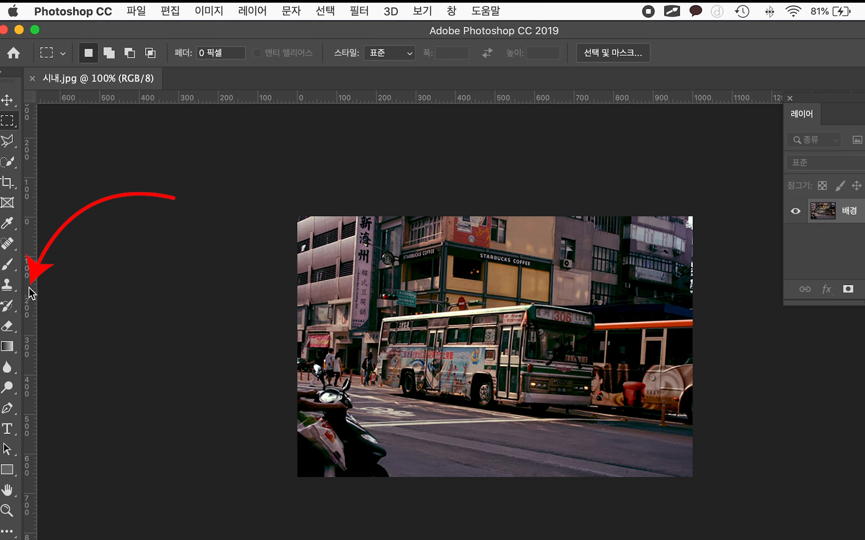
# - Place a vertical guide at 500 px and a horizontal guide at 330 px so they cross at the photo's centre
pyautogui.moveTo(30, 300); pyautogui.dragTo(500, 290)
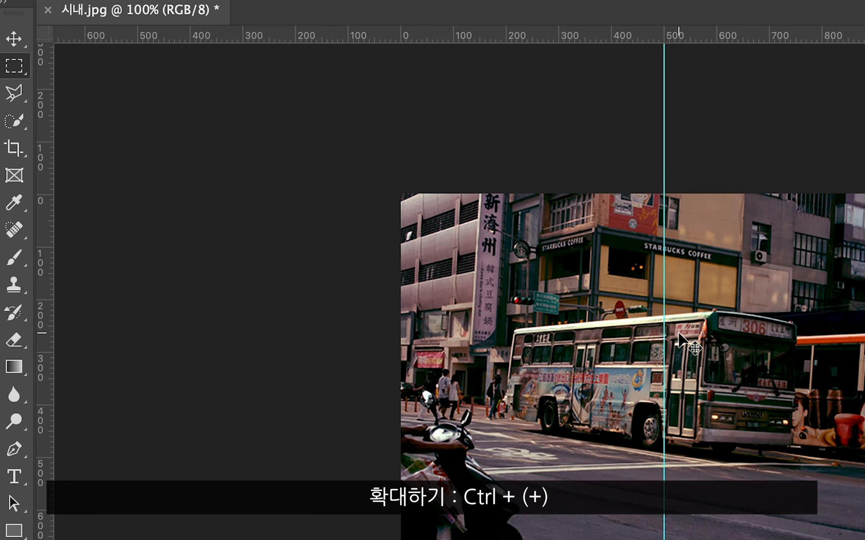
pyautogui.hotkey('ctrl', '+')
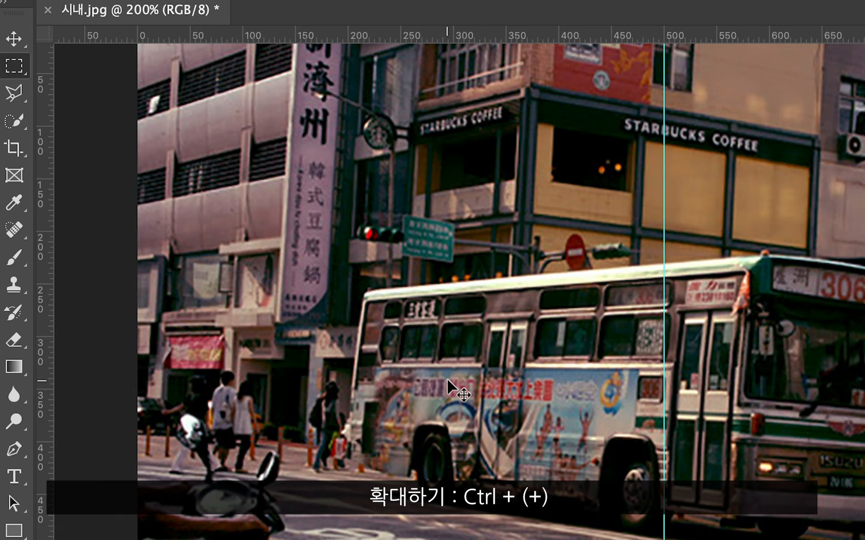
pyautogui.hotkey('ctrl', '+')
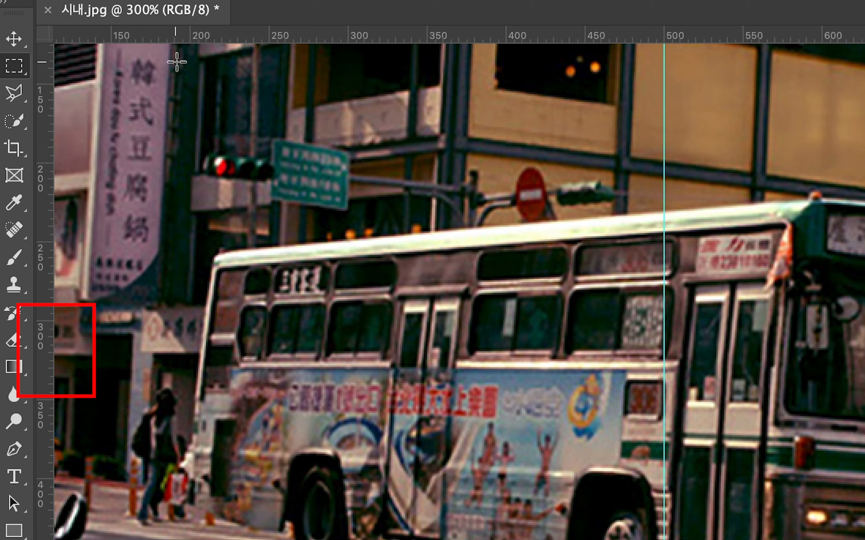
pyautogui.moveTo(183, 44); pyautogui.dragTo(156, 368)
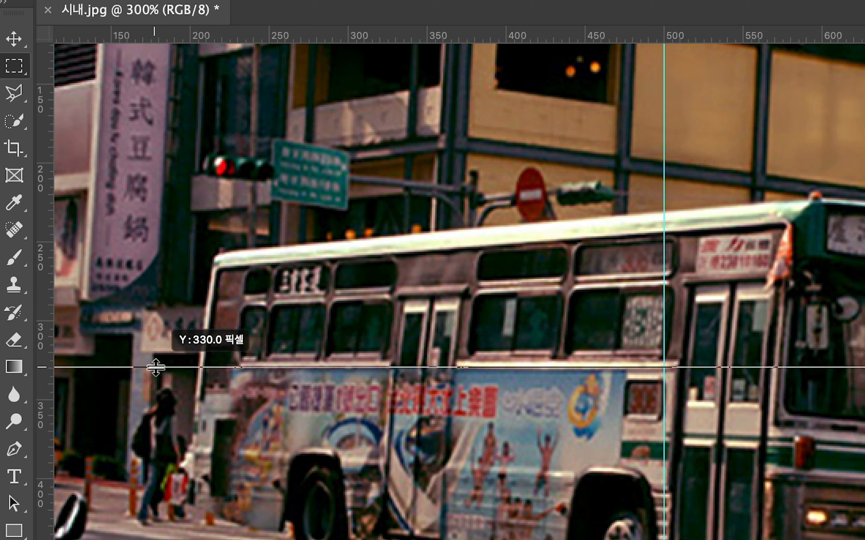
pyautogui.moveTo(155, 368); pyautogui.dragTo(155, 368)
pyautogui.scroll(-1, 159, 367)
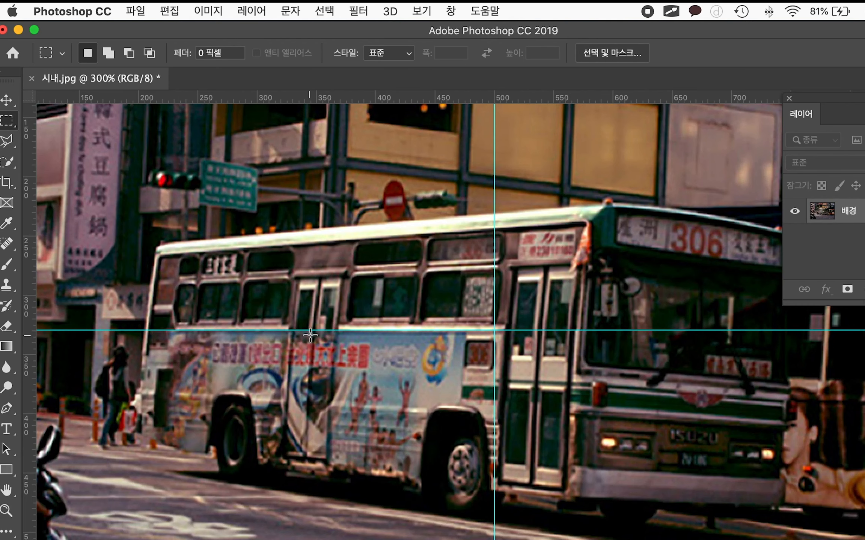
pyautogui.press('super+minus')
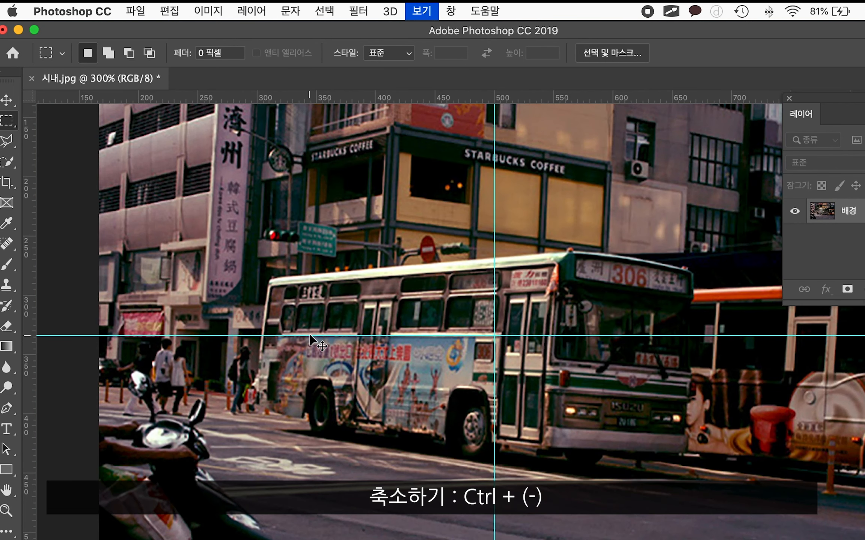
pyautogui.press('super+minus')
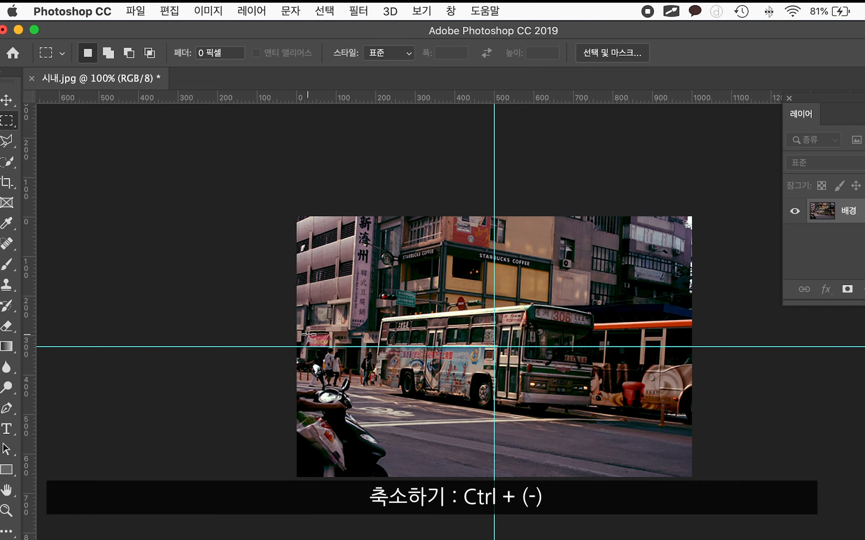
# - Display the History (작업 내역) panel and stack it directly above the Layers panel beside the canvas
pyautogui.click(451, 11)
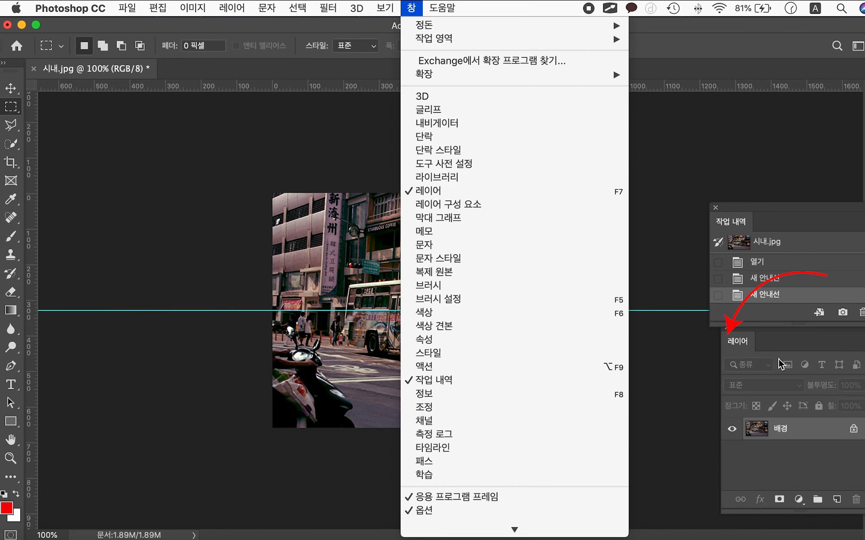
pyautogui.click(735, 340)
pyautogui.moveTo(736, 339); pyautogui.dragTo(731, 344)
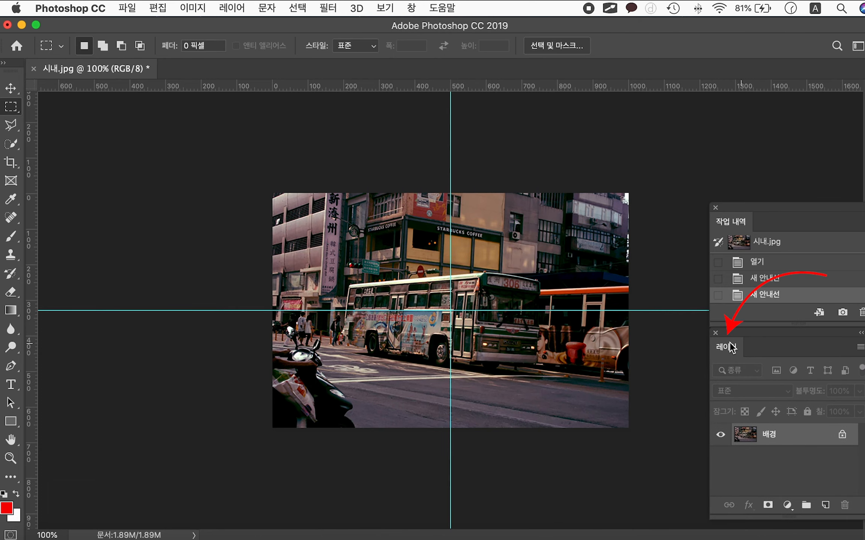
pyautogui.click(411, 8)
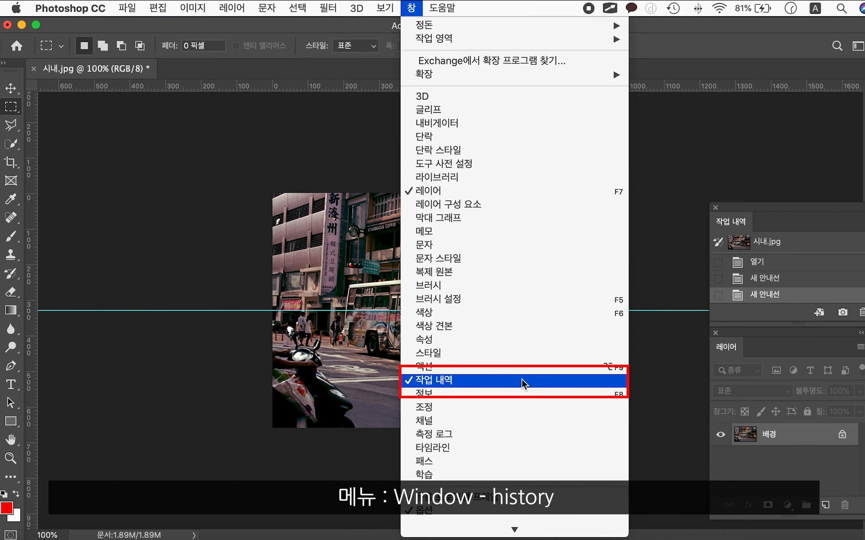
pyautogui.click(772, 127)
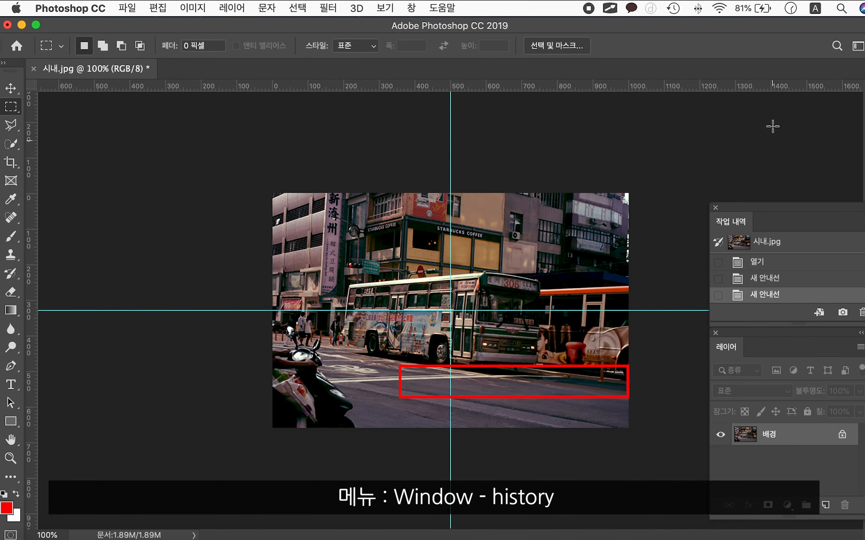
pyautogui.moveTo(775, 214); pyautogui.dragTo(771, 88)
pyautogui.moveTo(792, 327); pyautogui.dragTo(792, 204)
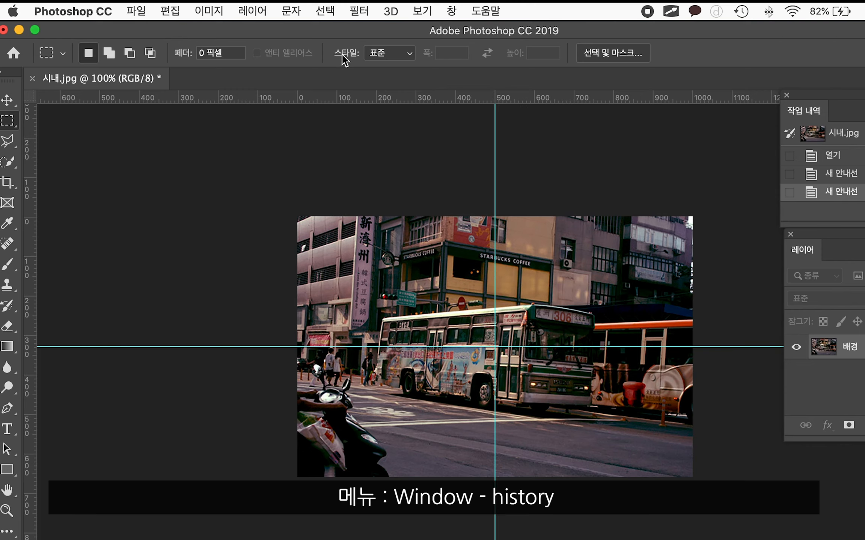
# - Set the rectangular marquee to a fixed size (크기 고정) of 500 × 330 px and select the photo's upper-left quarter
pyautogui.click(388, 56)
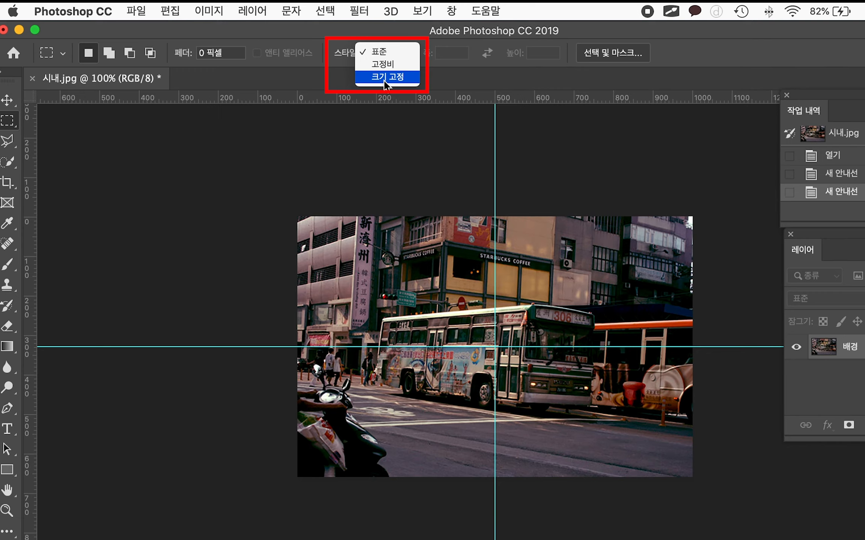
pyautogui.click(384, 79)
pyautogui.click(453, 52)
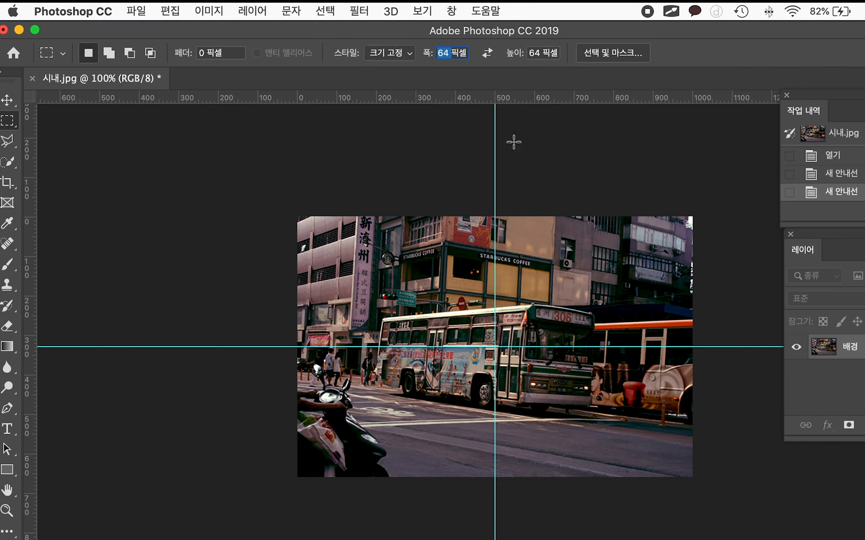
pyautogui.write('500')
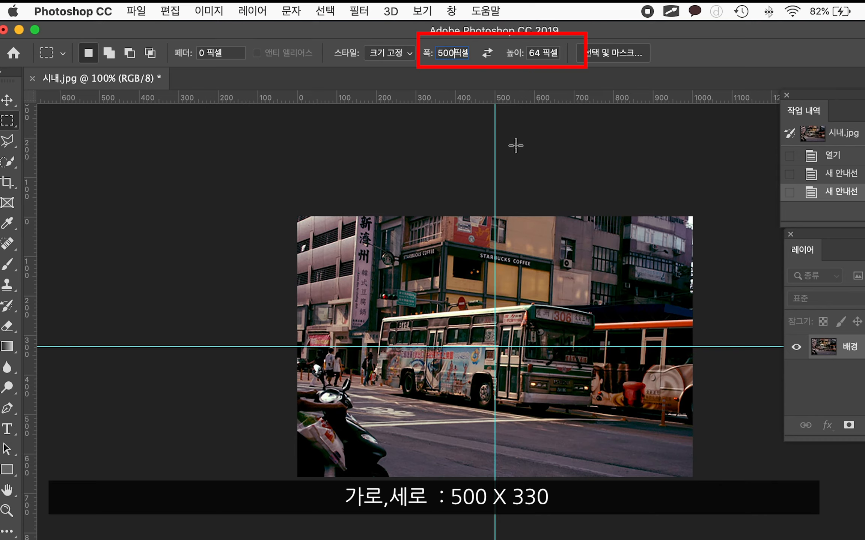
pyautogui.click(540, 53)
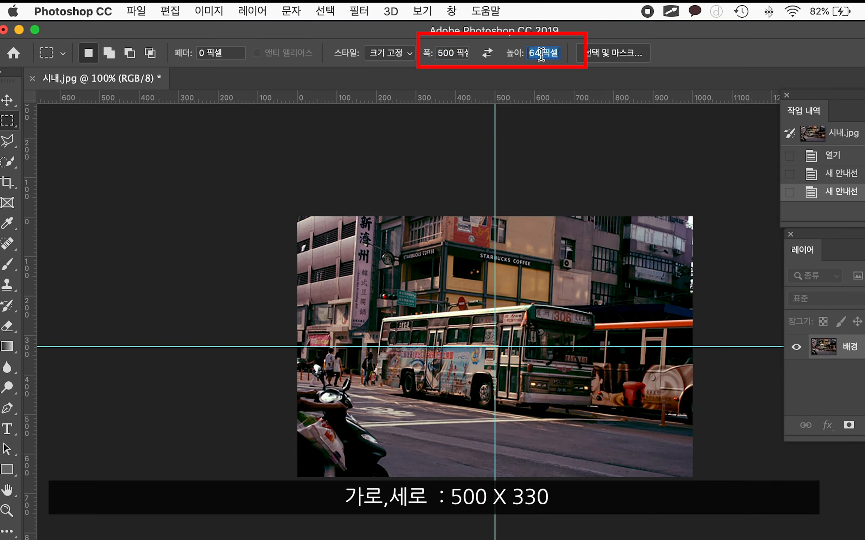
pyautogui.write('33')
pyautogui.press('Return')
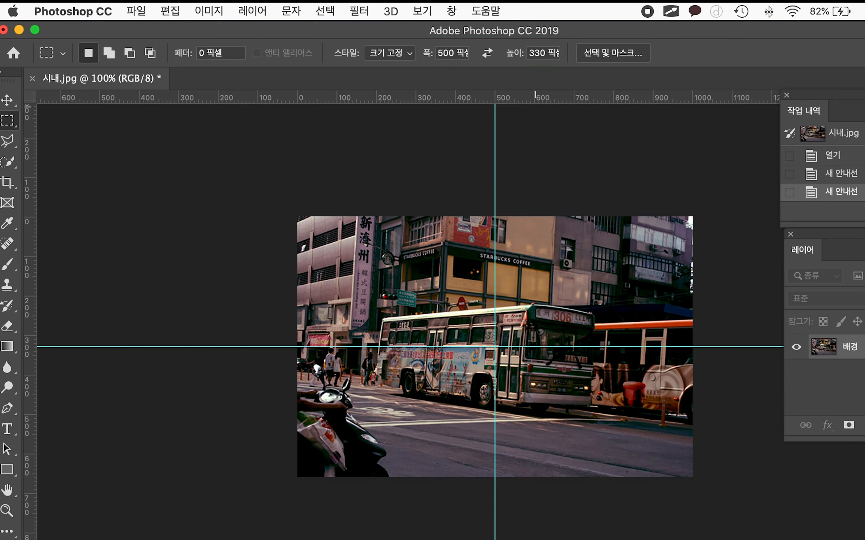
pyautogui.click(297, 217)
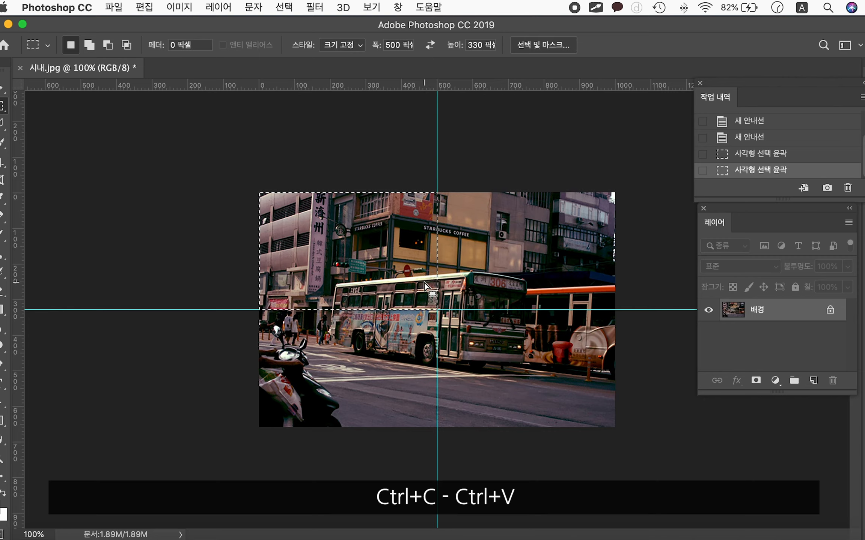
# - Copy the selected upper-left quarter onto its own layer and rename that layer 상단-왼쪽
pyautogui.press('super+c')
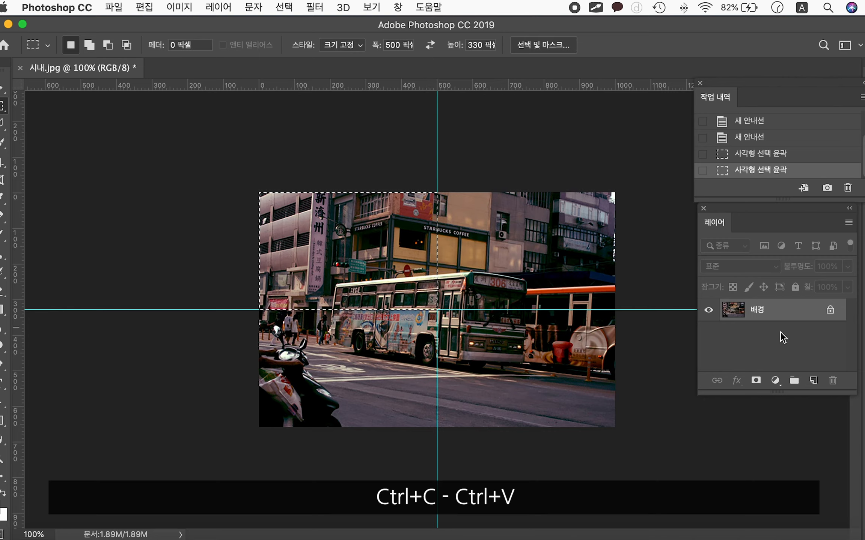
pyautogui.press('super+v')
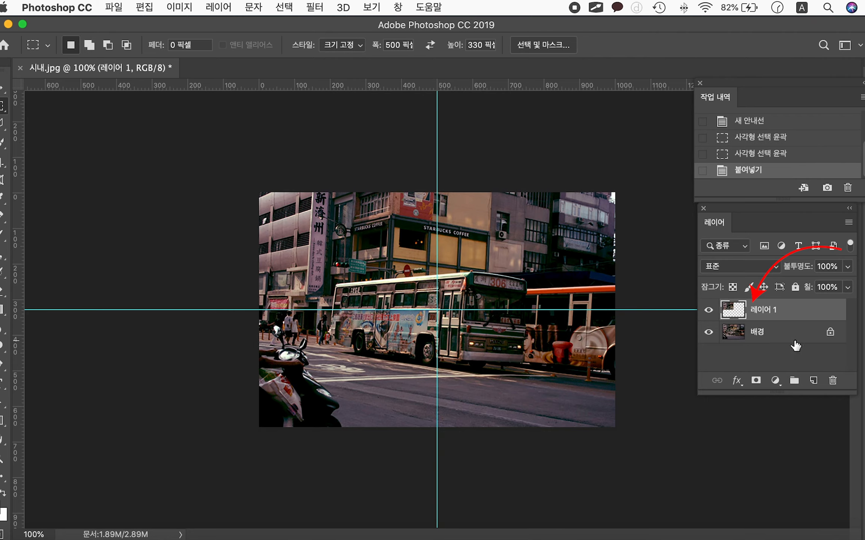
pyautogui.moveTo(848, 387); pyautogui.dragTo(860, 427)
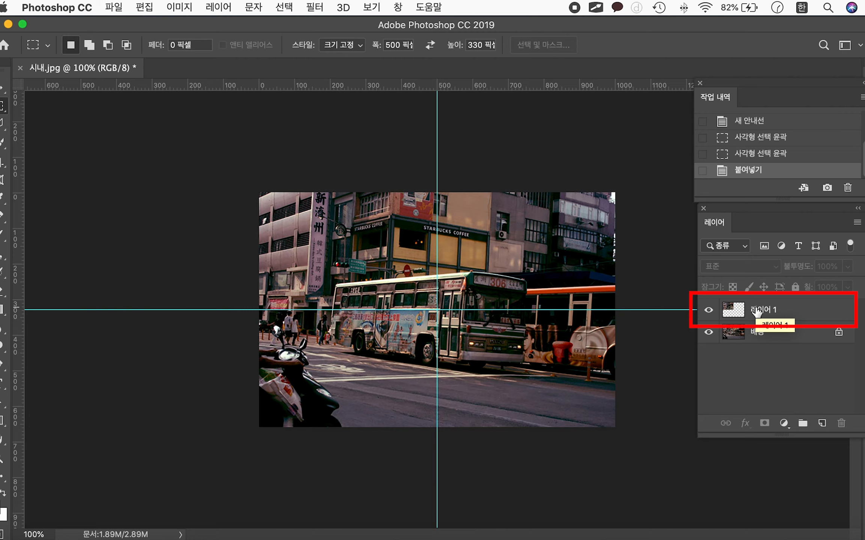
pyautogui.doubleClick(756, 310)
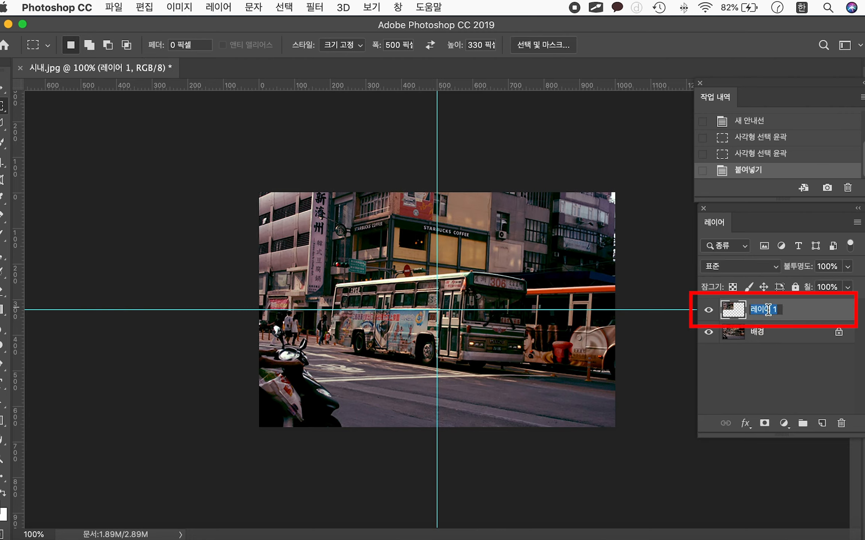
pyautogui.write('상대')
pyautogui.write('-왼쪽')
# - Hide the 배경 layer and toggle the 상단-왼쪽 layer off and on to check the cut-out piece
pyautogui.click(709, 332)
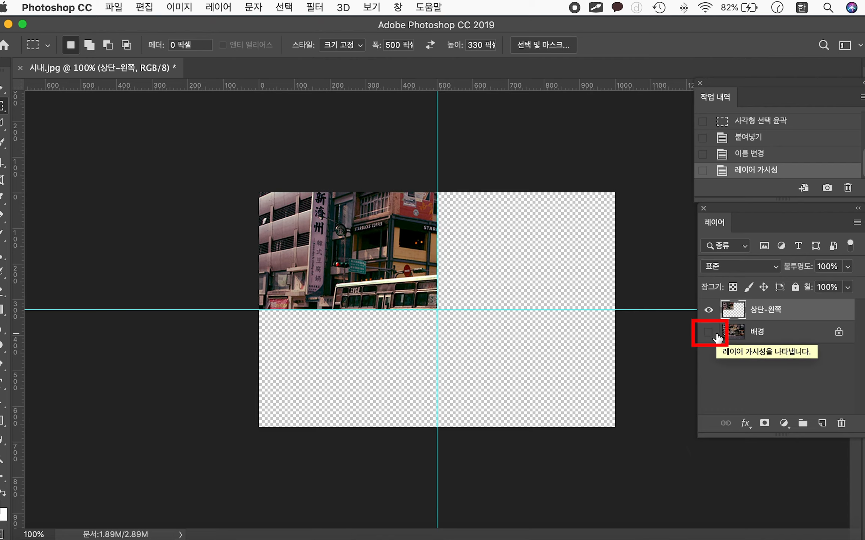
pyautogui.click(708, 310)
pyautogui.click(708, 310)
pyautogui.click(708, 310)
pyautogui.click(709, 310)
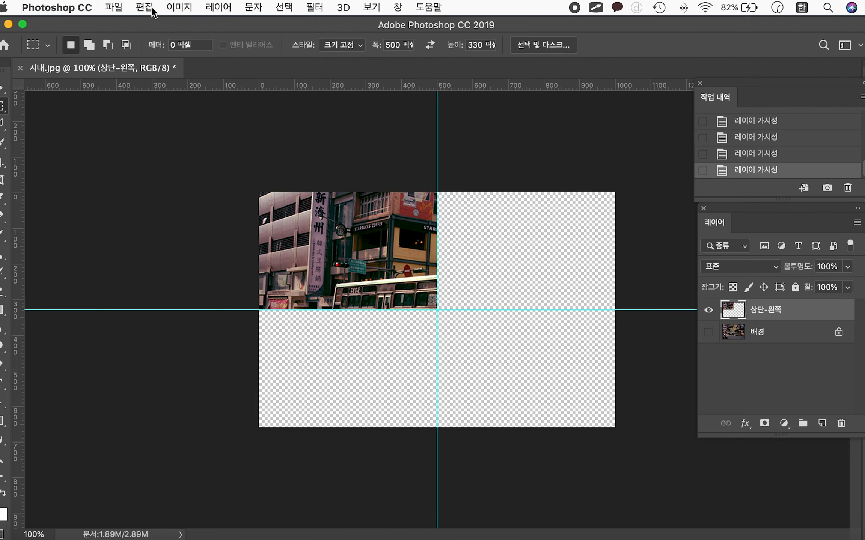
# - Desaturate (채도 감소) the 상단-왼쪽 layer
pyautogui.click(176, 8)
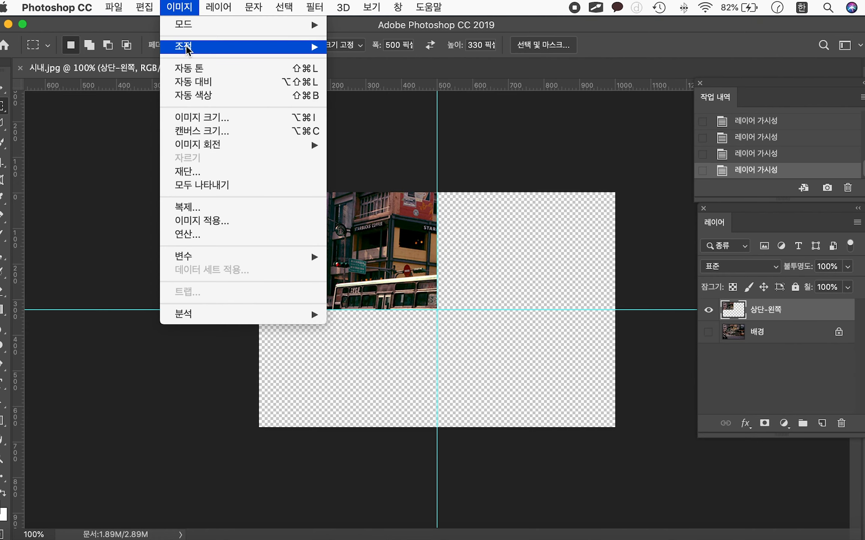
pyautogui.moveTo(188, 49)
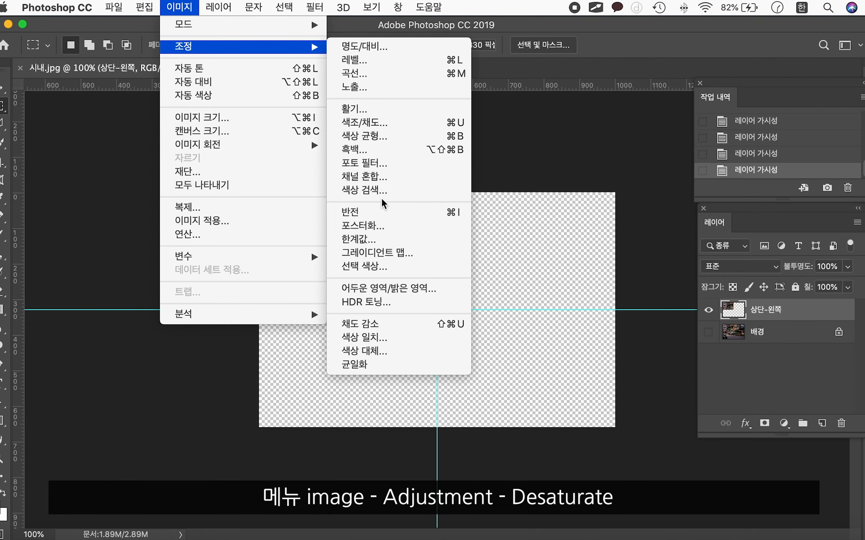
pyautogui.click(387, 325)
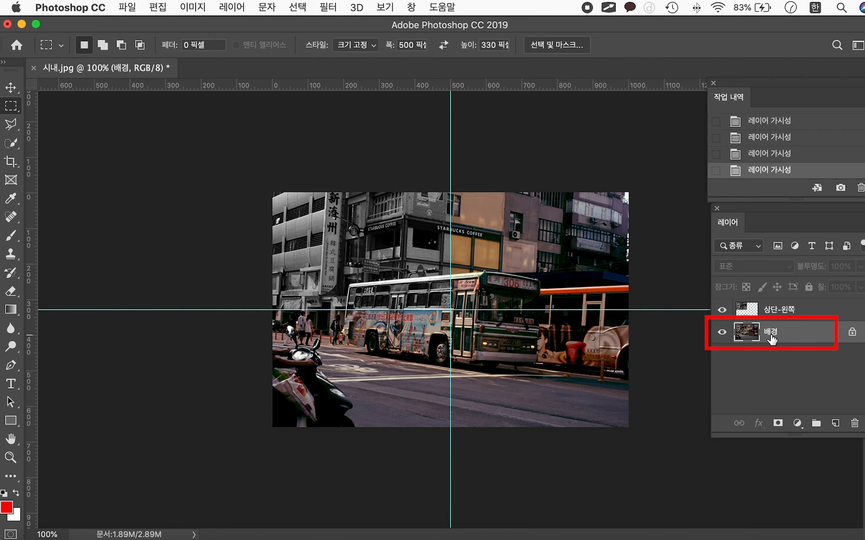
# - Copy the upper-right 500 × 330 px quarter of the 배경 layer onto a new layer named 상단-오른쪽
pyautogui.click(633, 187)
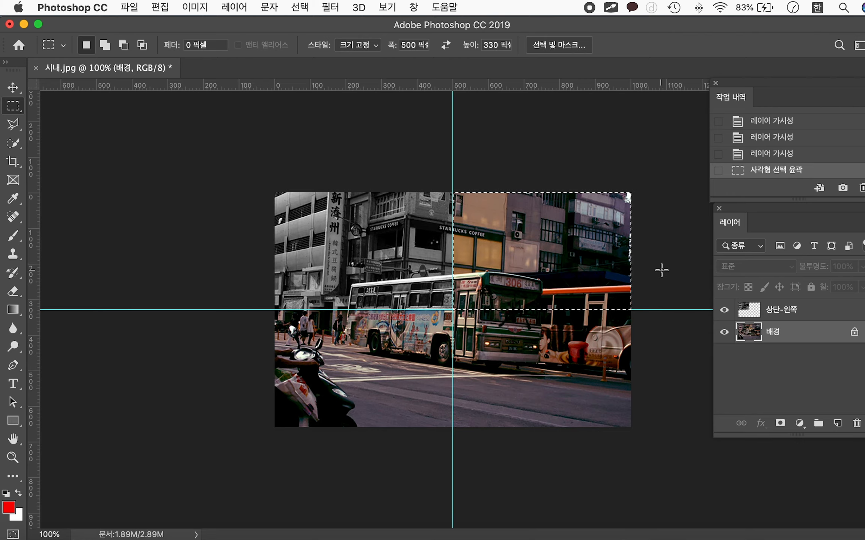
pyautogui.press('super+c')
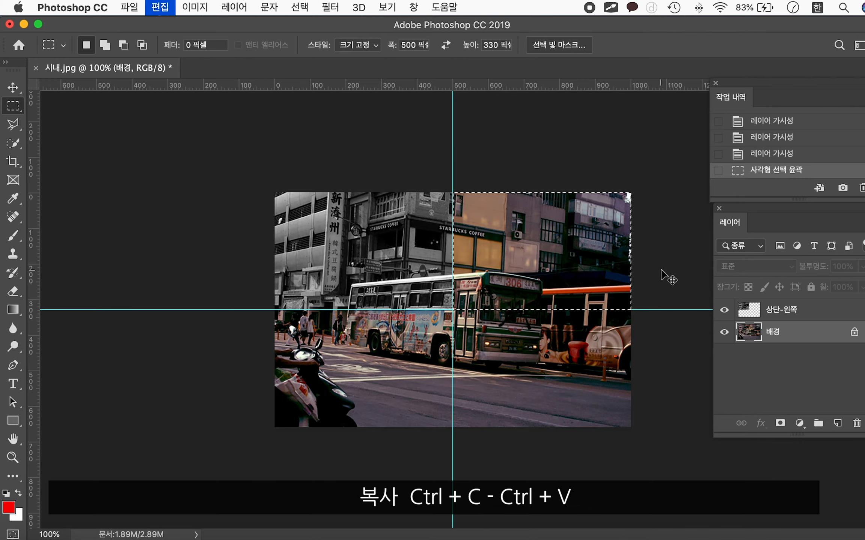
pyautogui.press('super+v')
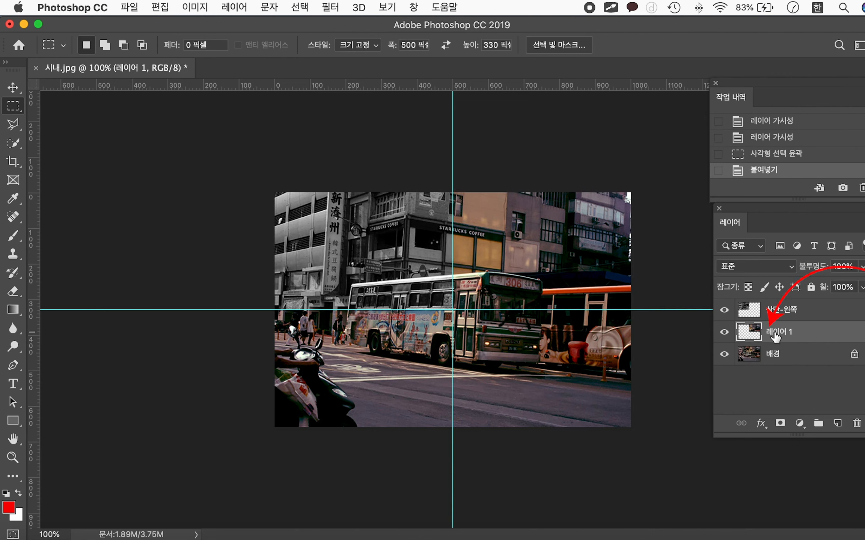
pyautogui.doubleClick(777, 332)
pyautogui.write('상단-오른쪽')
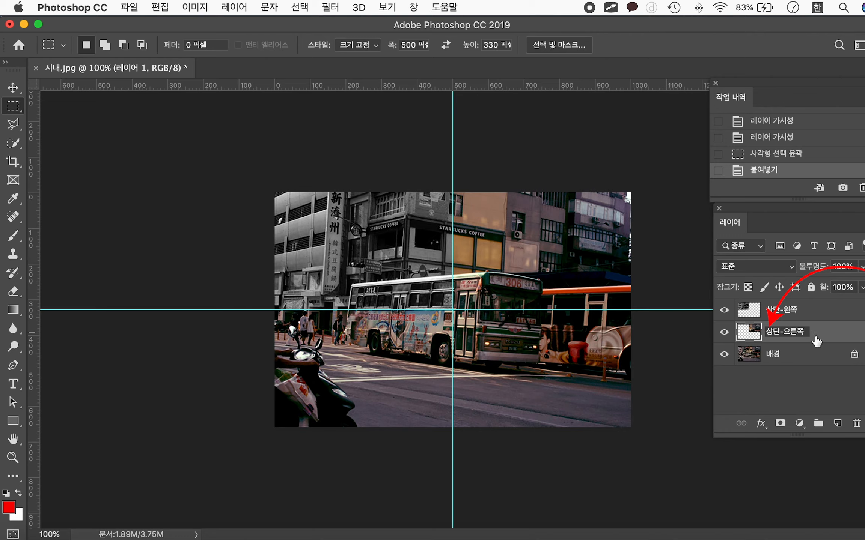
# - Desaturate (채도 감소) the 상단-오른쪽 layer
pyautogui.click(201, 8)
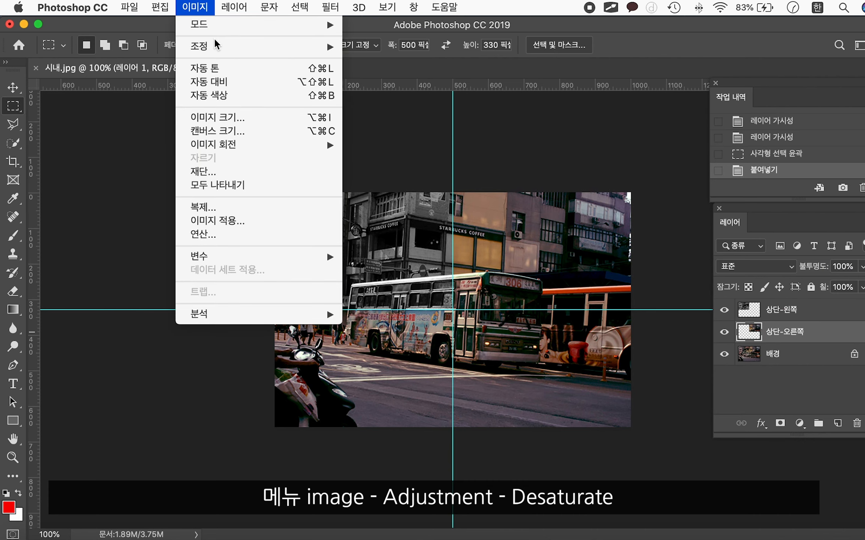
pyautogui.moveTo(217, 45)
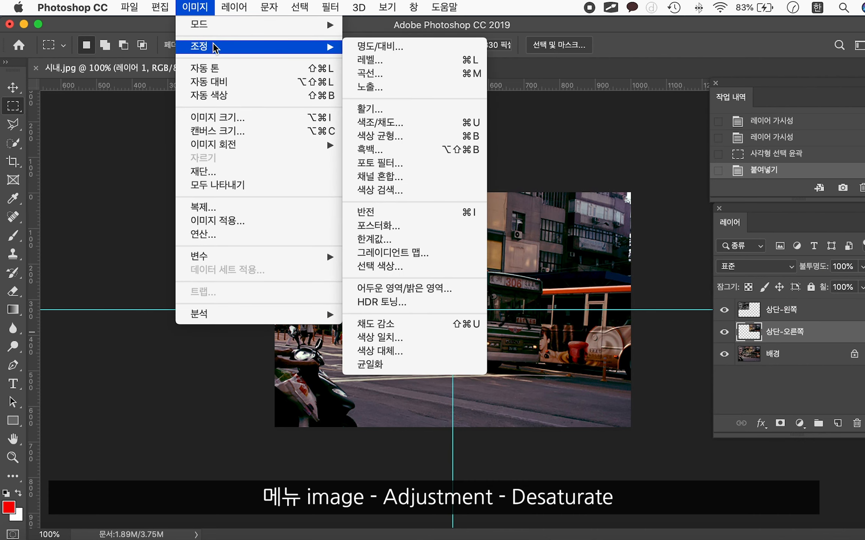
pyautogui.click(403, 324)
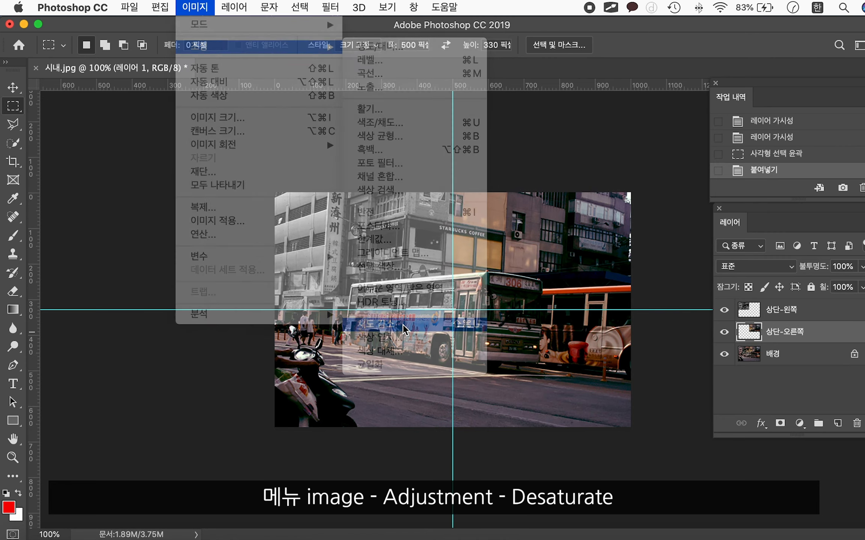
# - Copy the lower-left quarter of the 배경 layer onto a new layer and desaturate (채도 감소) it
pyautogui.click(748, 355)
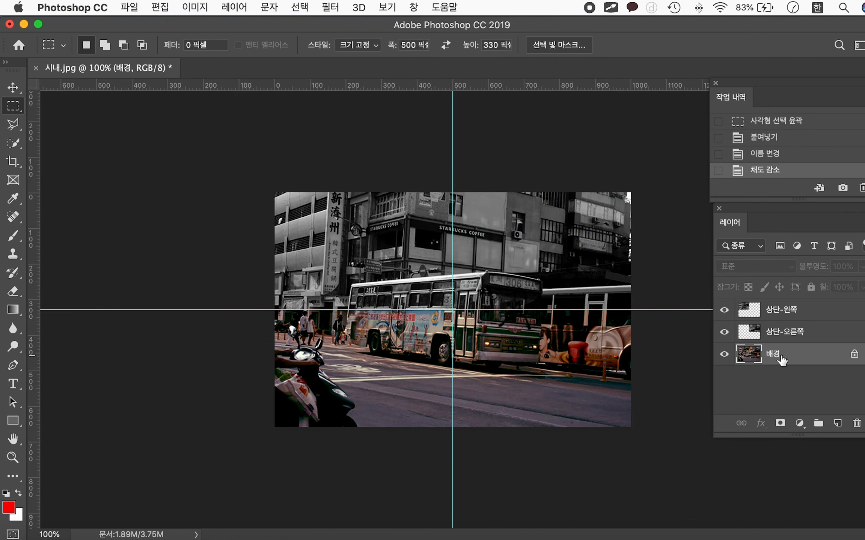
pyautogui.click(724, 354)
pyautogui.click(724, 354)
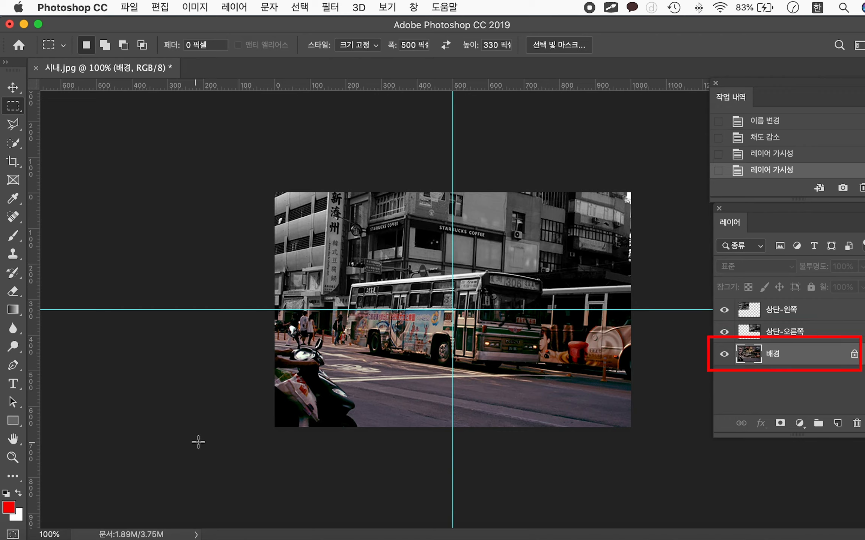
pyautogui.click(273, 429)
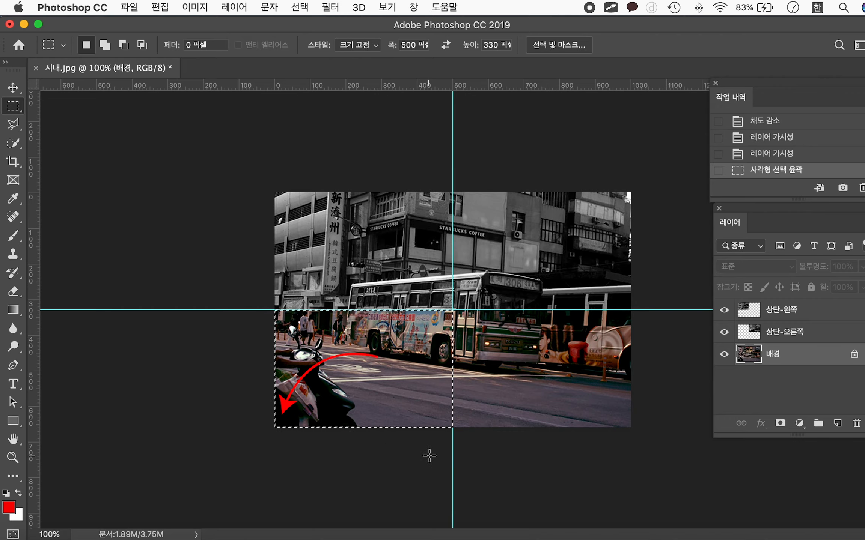
pyautogui.press('super+c')
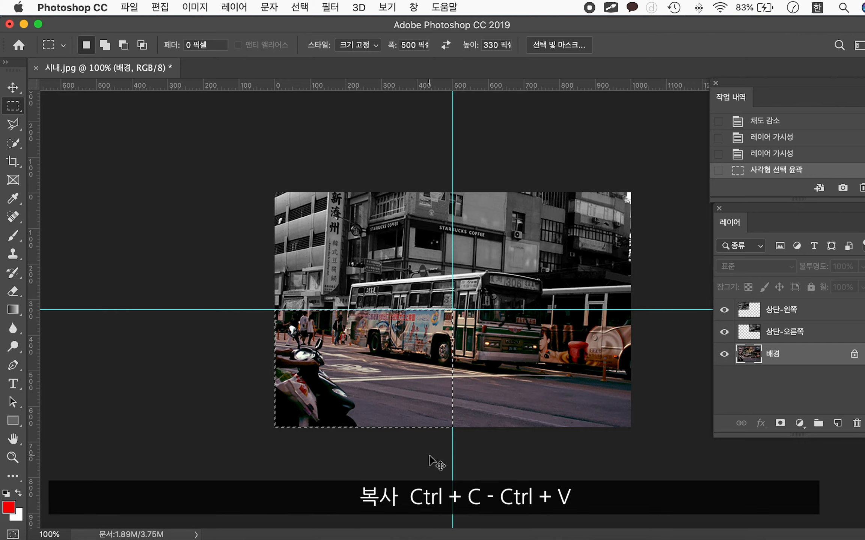
pyautogui.press('super+v')
pyautogui.click(195, 7)
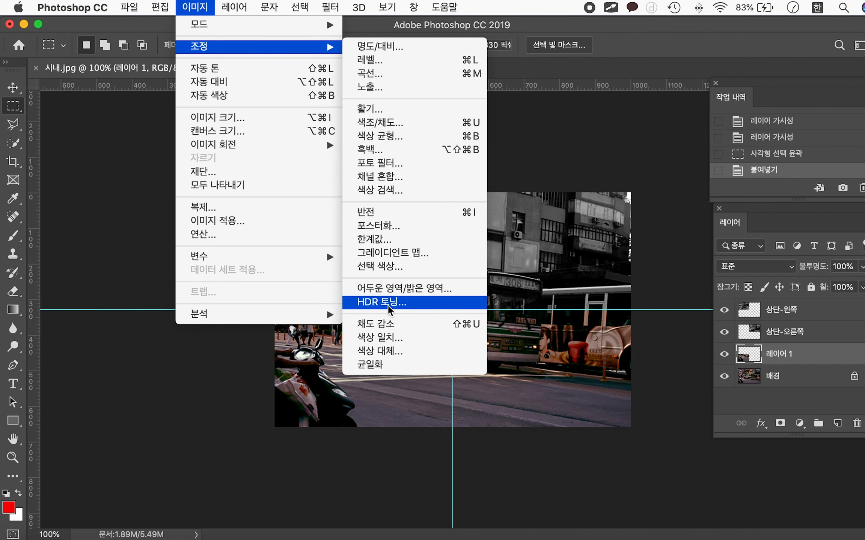
pyautogui.click(390, 325)
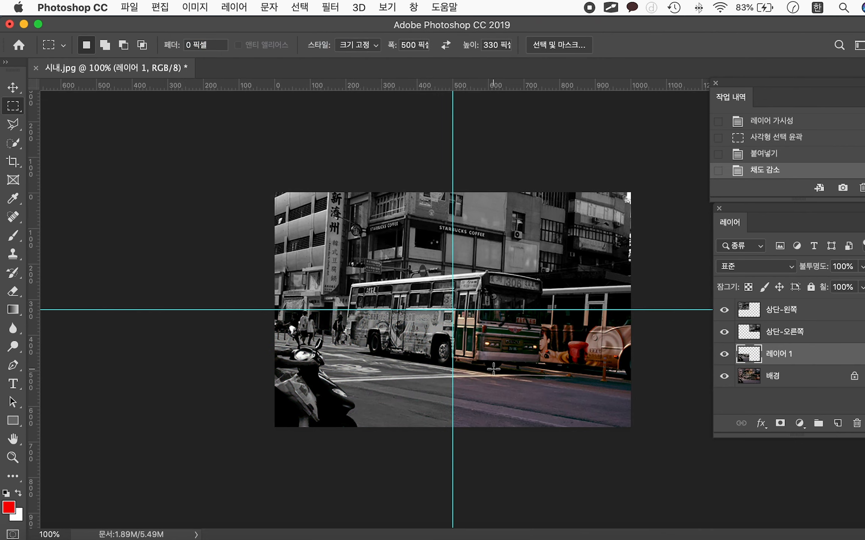
# - Copy the lower-right quarter of the 배경 layer onto a new layer and rename it 하단-오른쪽
pyautogui.click(783, 381)
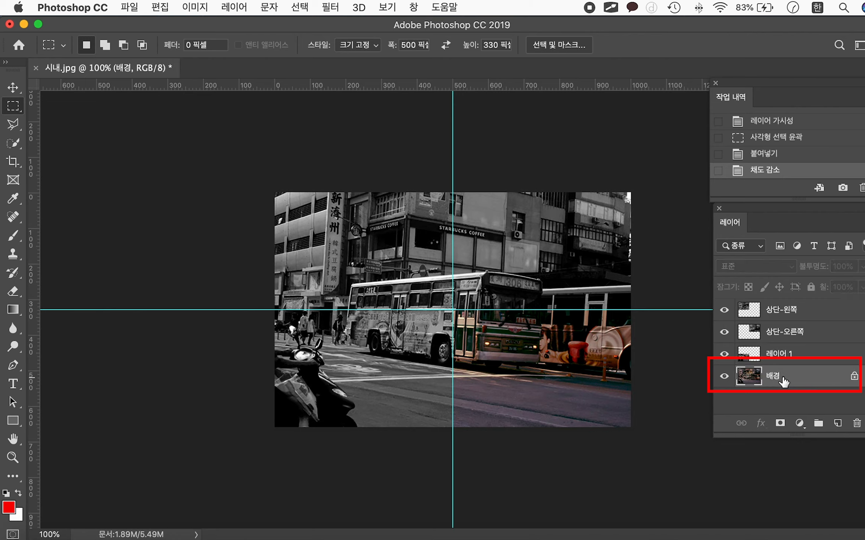
pyautogui.click(635, 434)
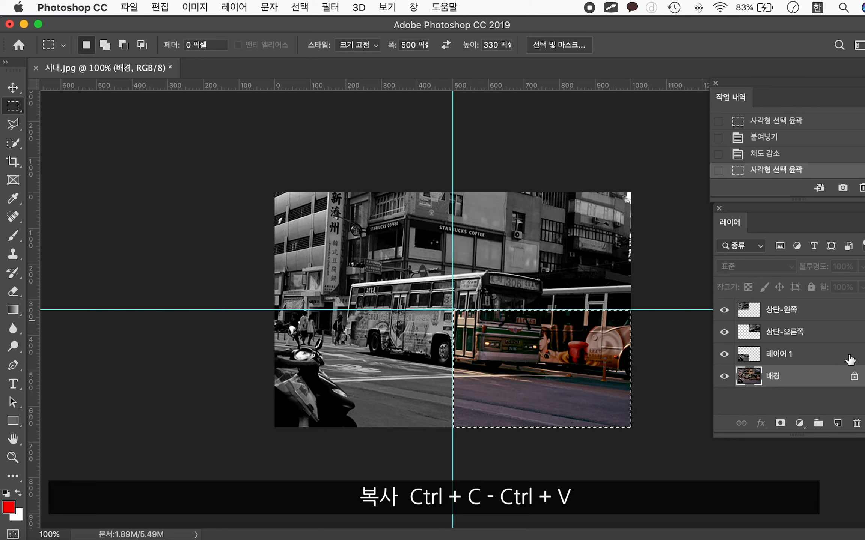
pyautogui.press('super+c')
pyautogui.press('super+v')
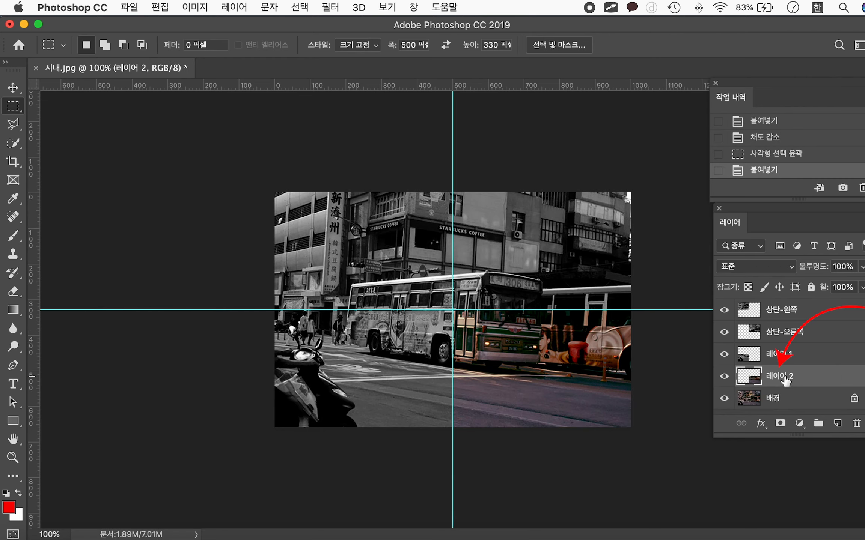
pyautogui.doubleClick(785, 376)
pyautogui.write('하단-')
pyautogui.press('BackSpace')
pyautogui.press('BackSpace')
pyautogui.write('오른쪽')
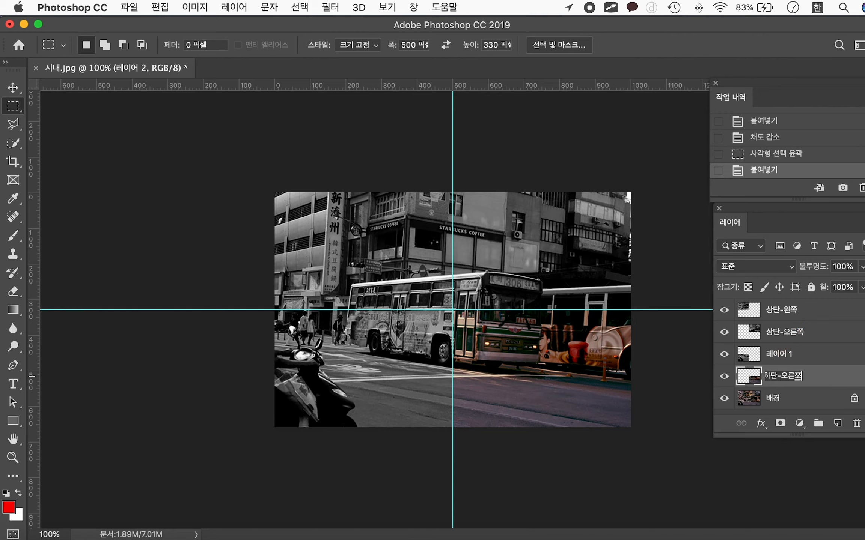
# - Rename the layer holding the lower-left quarter as 하단-왼쪽
pyautogui.doubleClick(778, 354)
pyautogui.write('하대')
pyautogui.write('-왼')
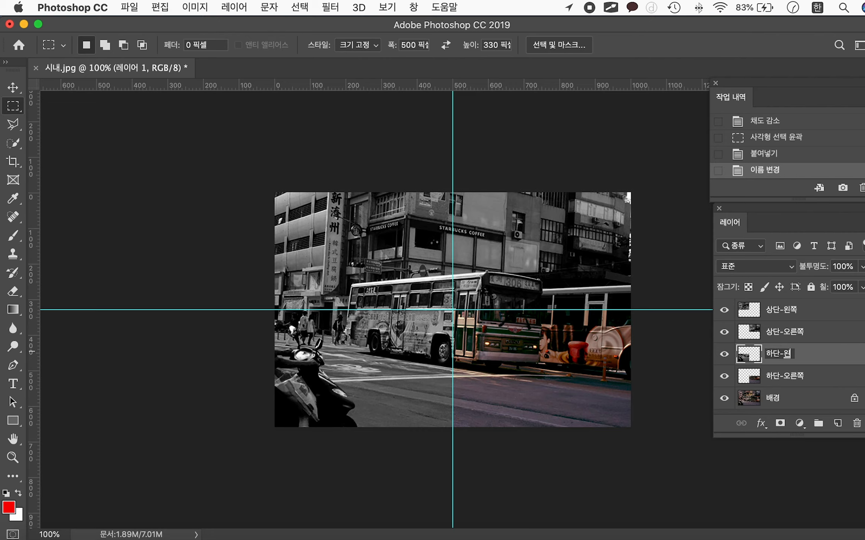
pyautogui.write('쪽')
pyautogui.press('Return')
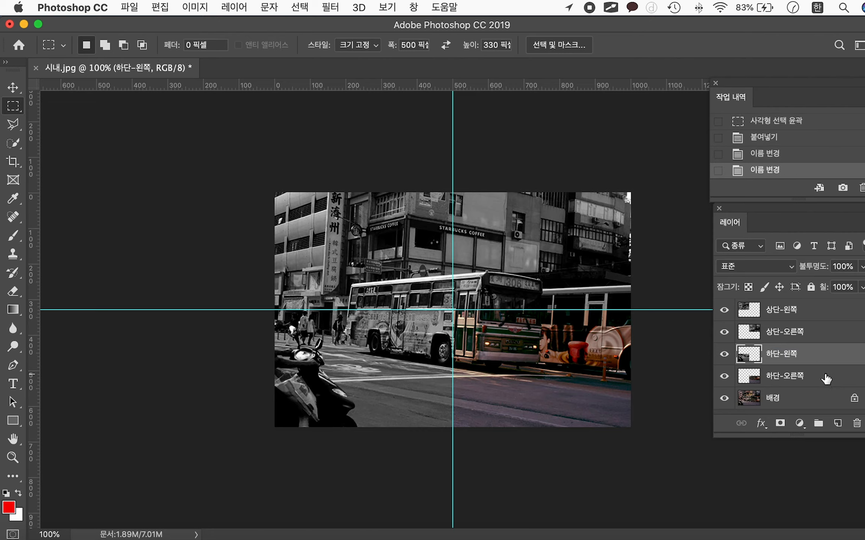
# - Desaturate (채도 감소) the 하단-오른쪽 layer and hide the guides on the canvas
pyautogui.click(826, 379)
pyautogui.click(195, 7)
pyautogui.moveTo(209, 52)
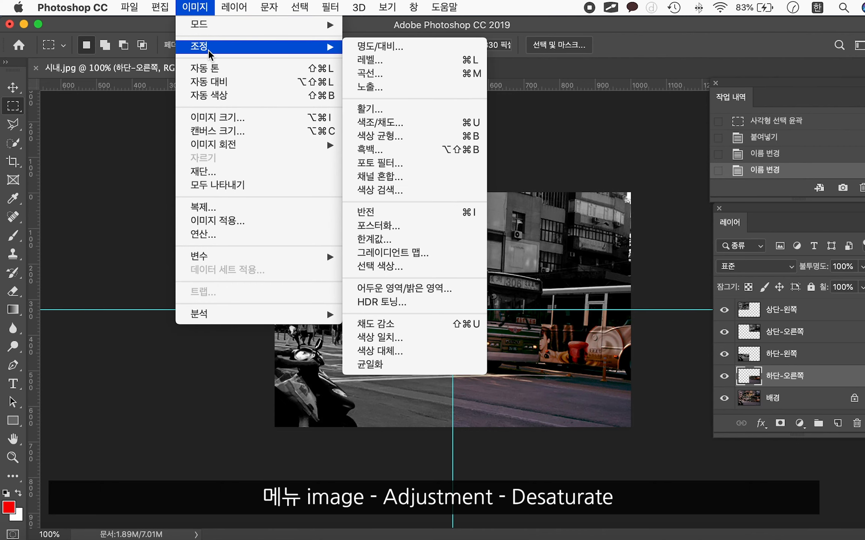
pyautogui.click(437, 325)
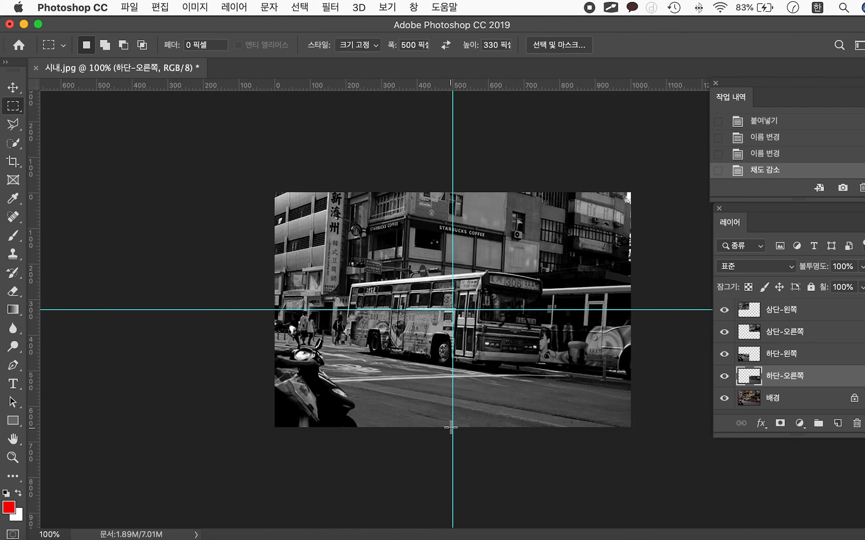
pyautogui.hotkey('ctrl', ';')
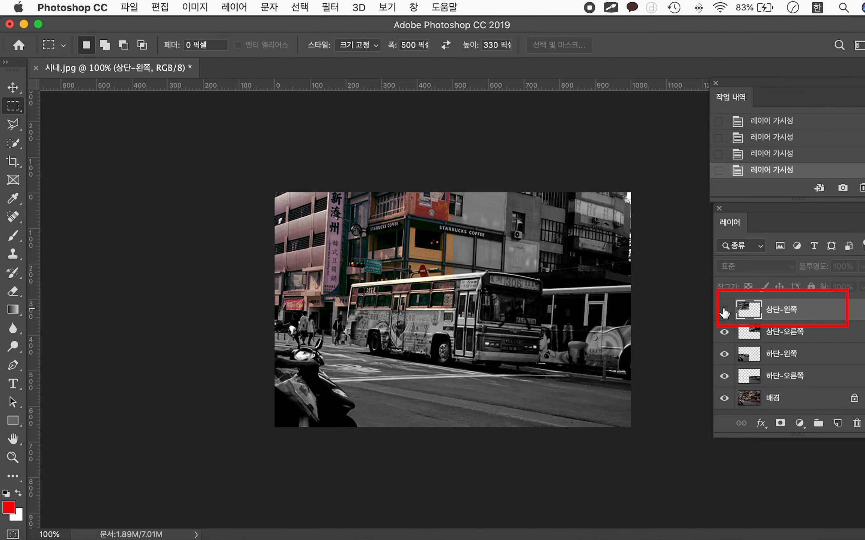
# - Toggle the 상단-왼쪽 layer's visibility to compare the desaturated piece with the colour photo beneath, leaving it shown
pyautogui.click(724, 311)
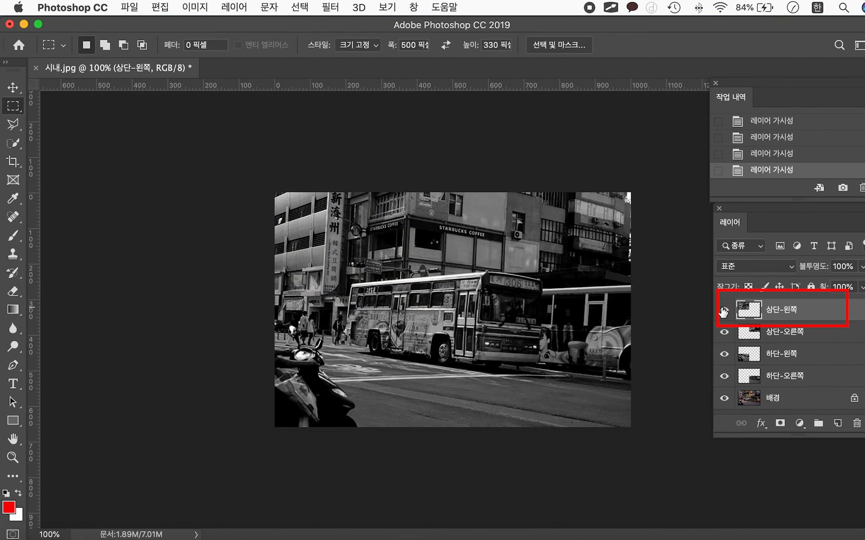
pyautogui.click(724, 311)
pyautogui.click(723, 311)
pyautogui.click(723, 312)
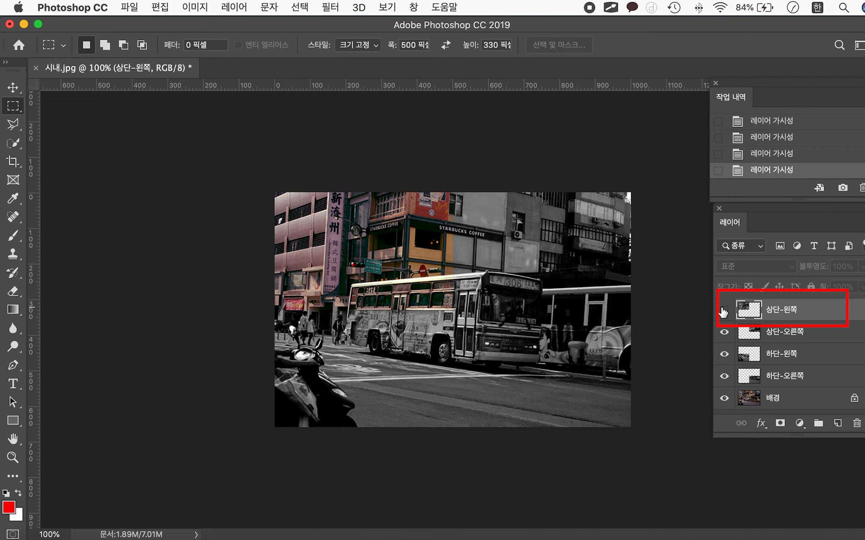
pyautogui.click(723, 311)
# - Free-transform the 상단-왼쪽 layer, shrinking it slightly and rotating it a little counter-clockwise
pyautogui.press('super+t')
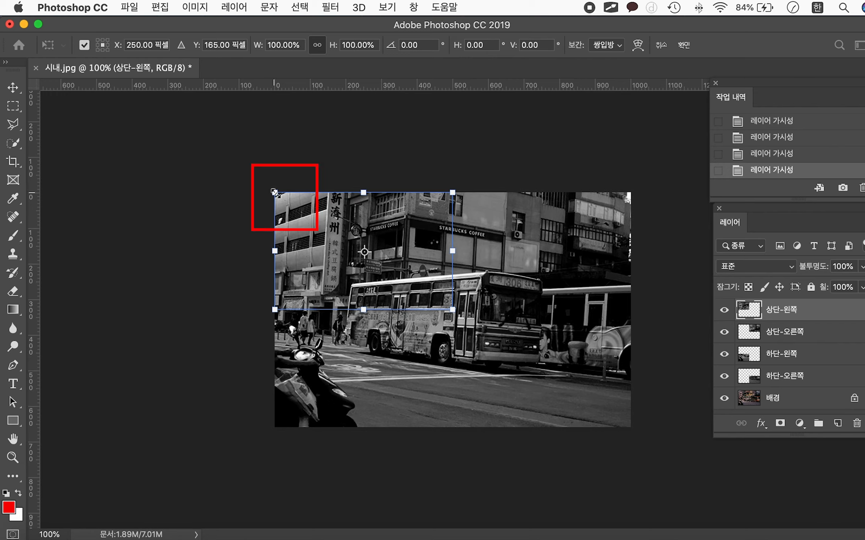
pyautogui.moveTo(274, 192); pyautogui.dragTo(284, 204)
pyautogui.moveTo(472, 201); pyautogui.dragTo(463, 187)
pyautogui.press('Return')
pyautogui.press('m')
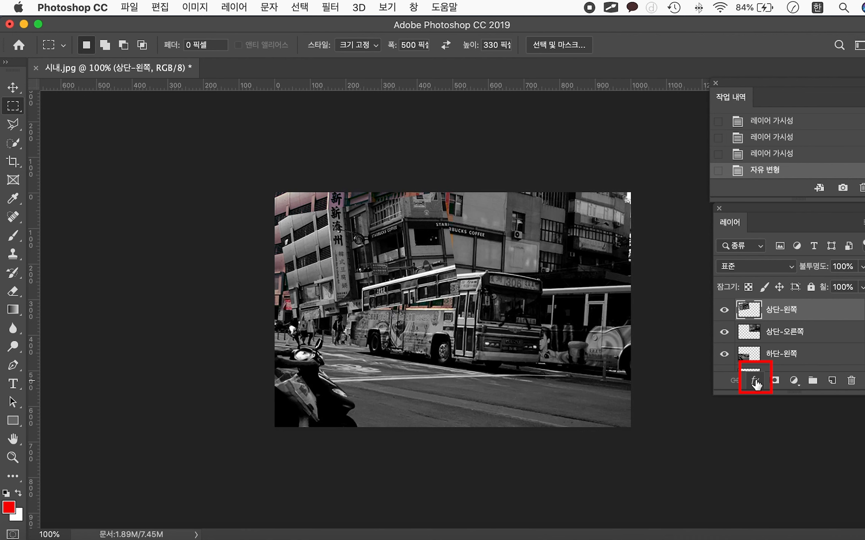
# - Add a stroke (획) effect to the 상단-왼쪽 layer with its size set to 10 px
pyautogui.click(754, 381)
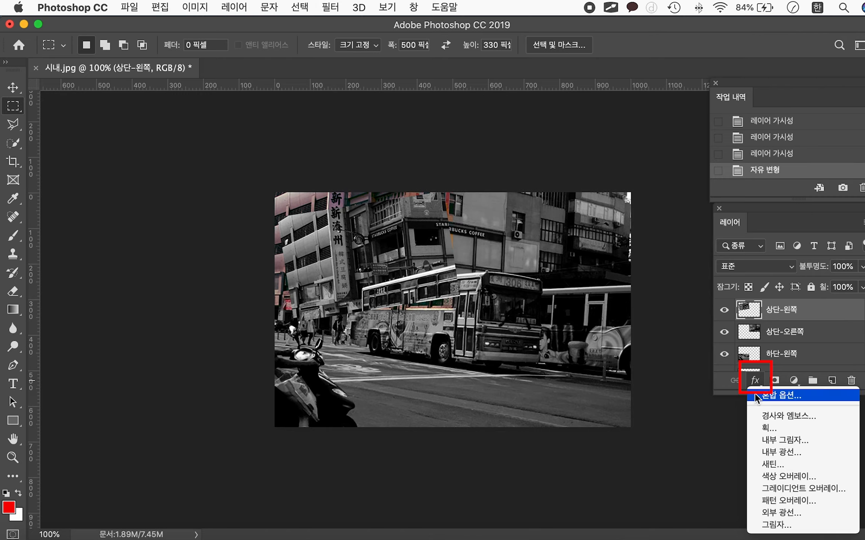
pyautogui.click(769, 428)
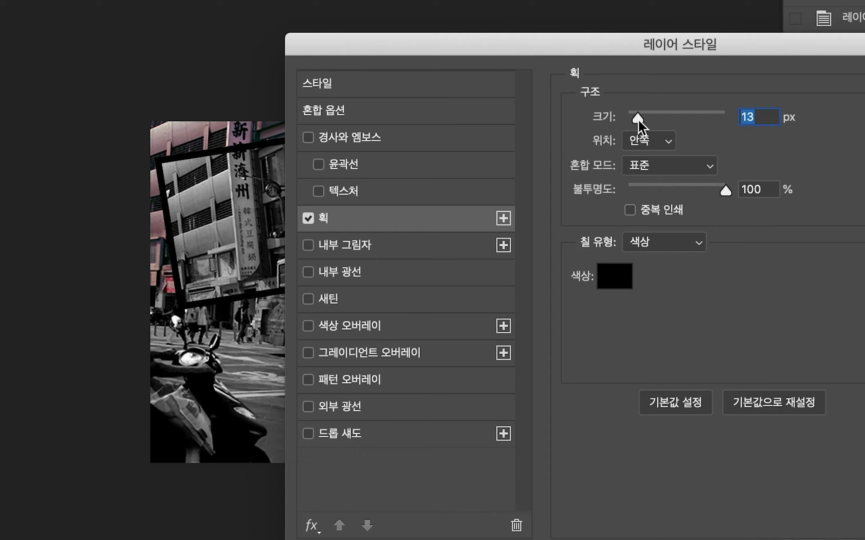
pyautogui.click(754, 117)
pyautogui.press('BackSpace')
pyautogui.write('0')
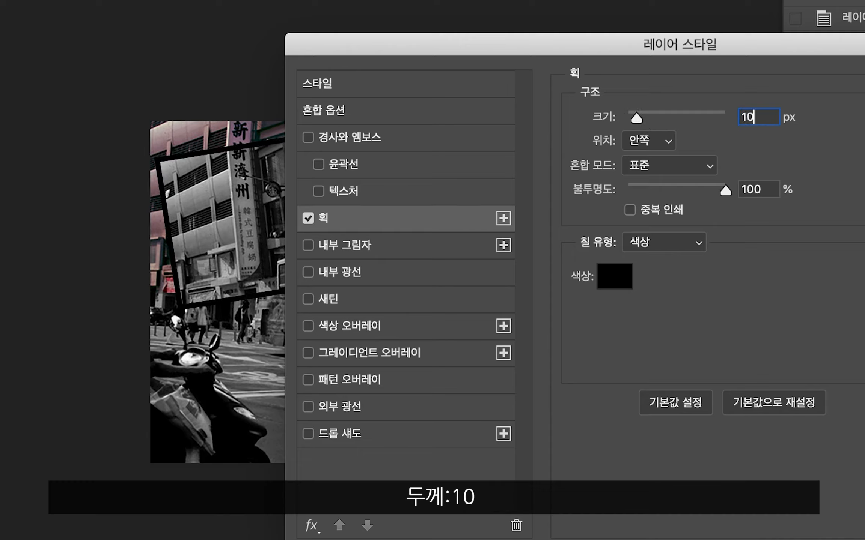
# - Uncover the tilted photo behind the layer style dialog and set the stroke colour to white (ffffff)
pyautogui.moveTo(348, 61); pyautogui.dragTo(513, 138)
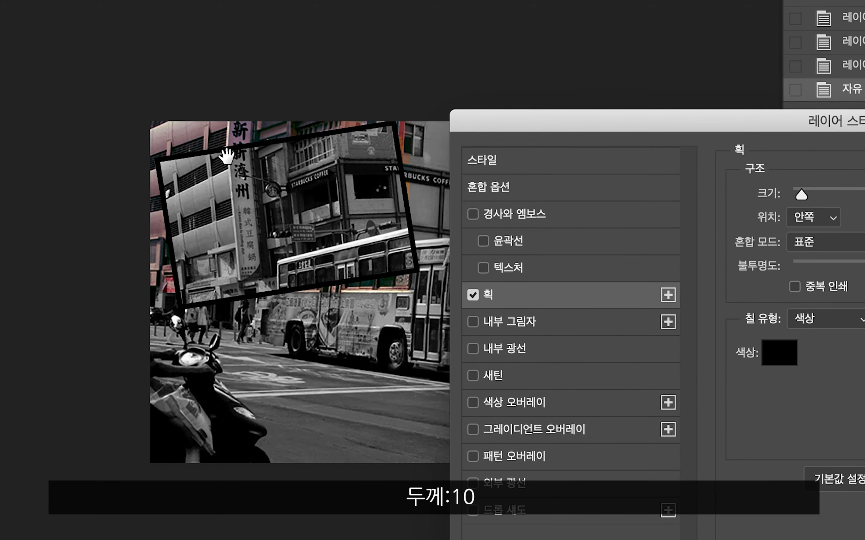
pyautogui.moveTo(754, 126); pyautogui.dragTo(736, 13)
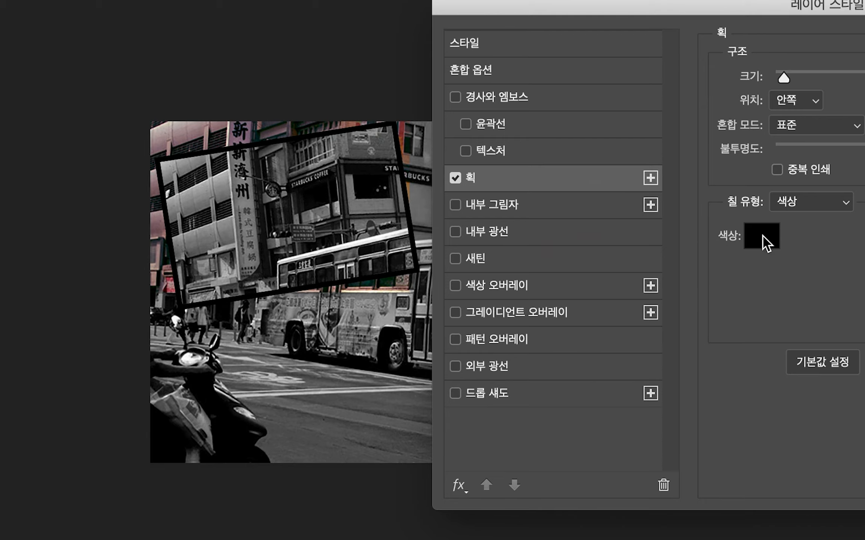
pyautogui.click(764, 243)
pyautogui.moveTo(614, 154); pyautogui.dragTo(500, 94)
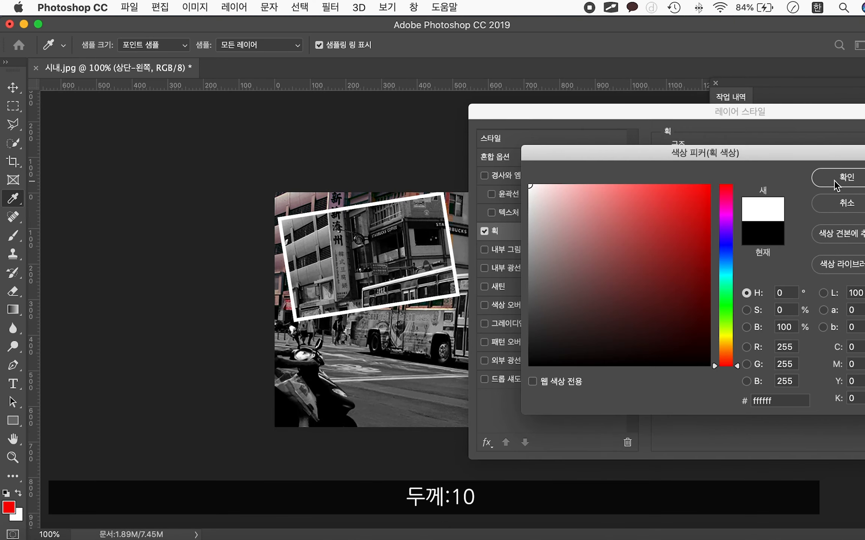
pyautogui.click(833, 179)
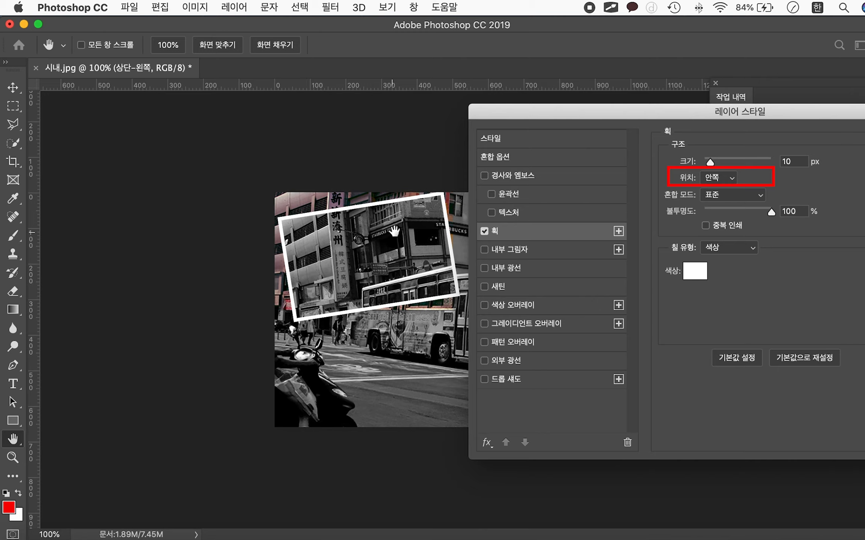
# - Try the stroke outside (바깥쪽) the photo edge at 38 px, and return it to inside (안쪽) at 10 px
pyautogui.click(733, 178)
pyautogui.click(731, 167)
pyautogui.moveTo(711, 164); pyautogui.dragTo(716, 164)
pyautogui.moveTo(599, 116); pyautogui.dragTo(649, 110)
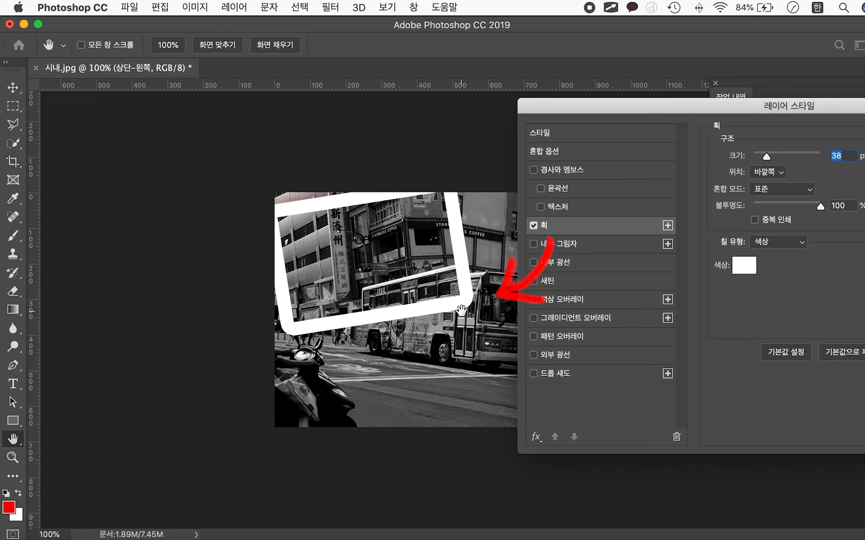
pyautogui.click(764, 174)
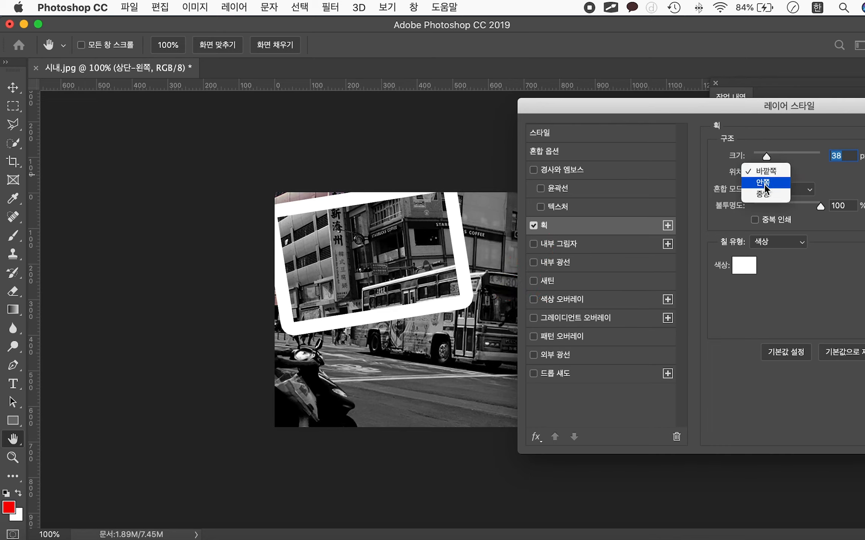
pyautogui.click(764, 184)
pyautogui.moveTo(762, 155); pyautogui.dragTo(760, 155)
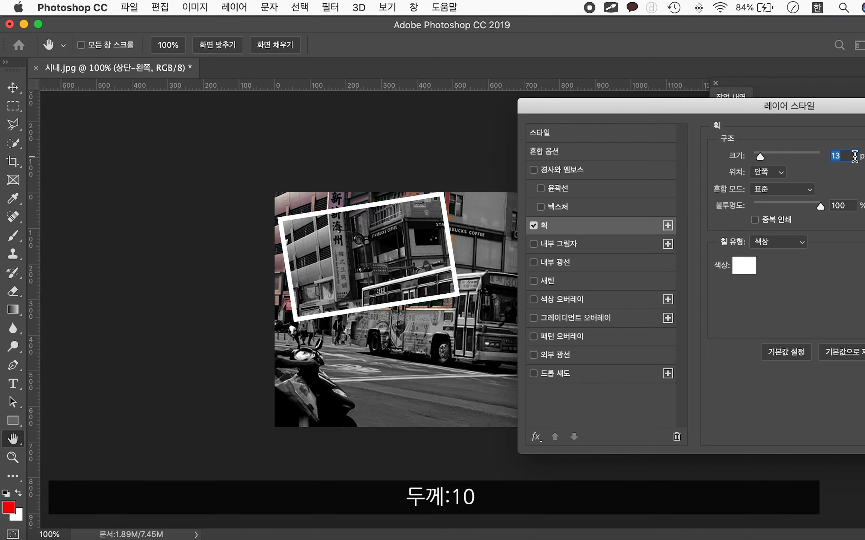
pyautogui.write('10')
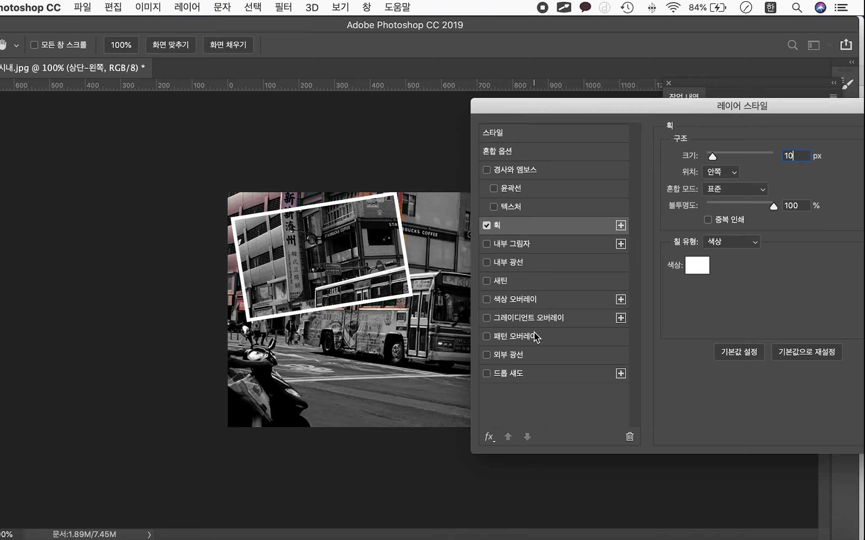
# - Add a drop shadow to the 상단-왼쪽 layer with angle 144°, distance 13 px, spread 0% and size 9 px
pyautogui.click(532, 375)
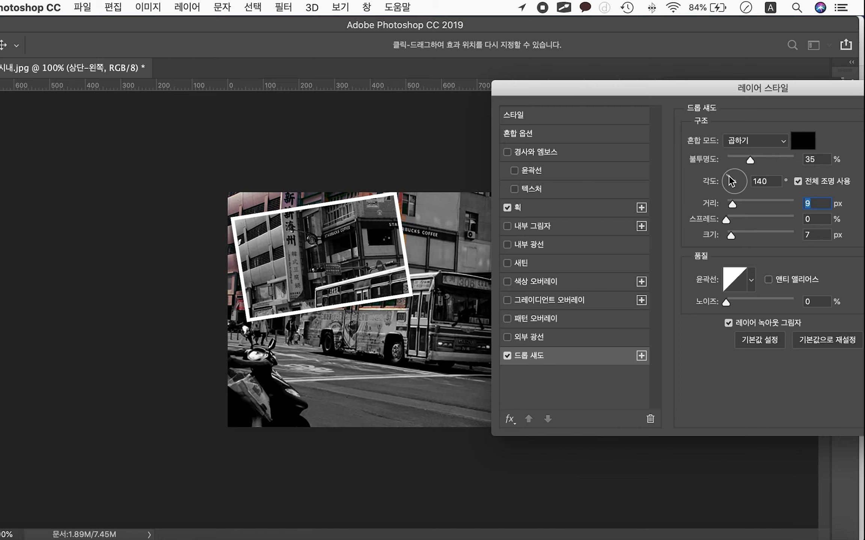
pyautogui.click(727, 176)
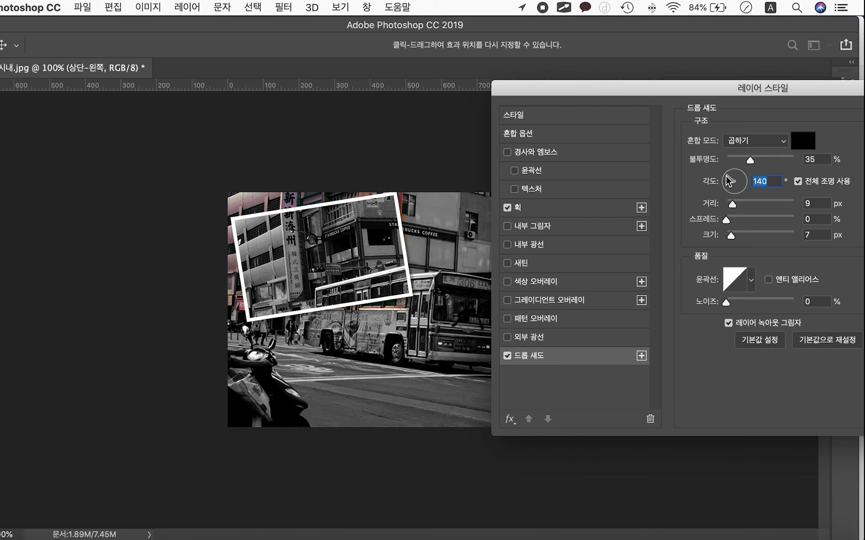
pyautogui.moveTo(726, 175); pyautogui.dragTo(726, 175)
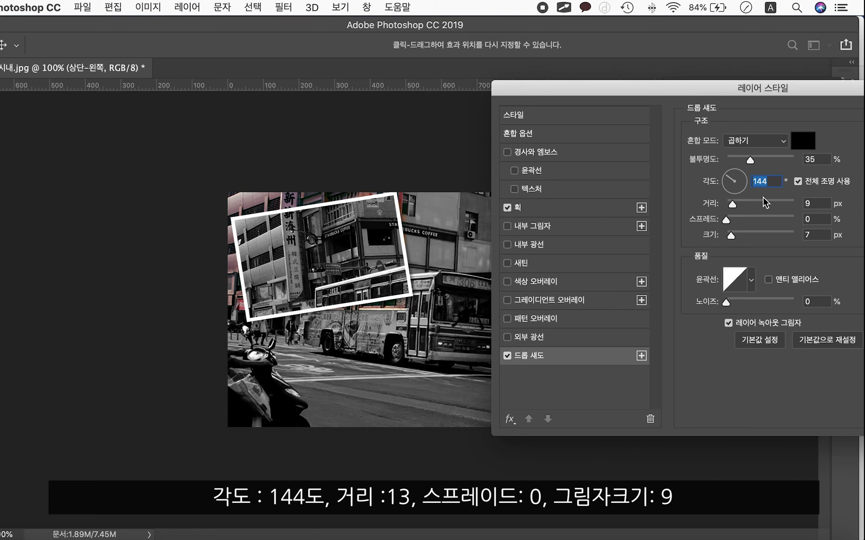
pyautogui.moveTo(735, 205)
pyautogui.mouseDown()
pyautogui.moveTo(748, 205)
pyautogui.moveTo(735, 205)
pyautogui.mouseUp()
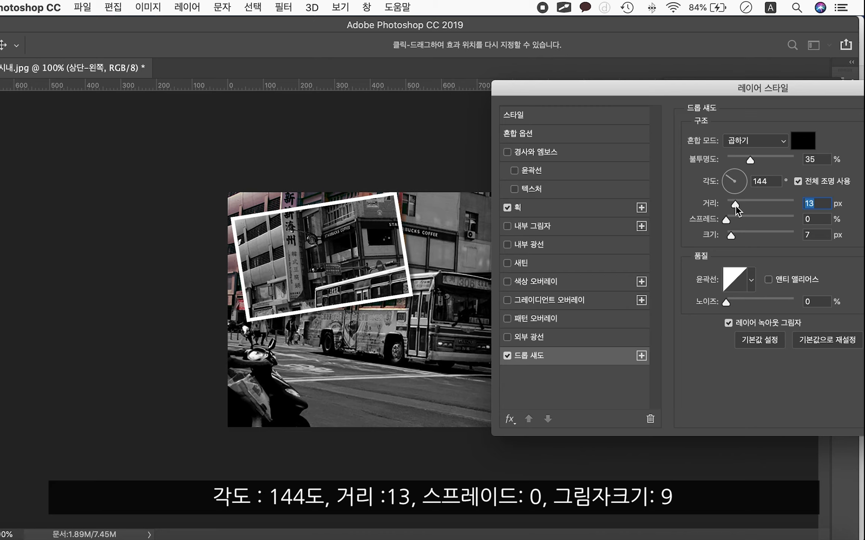
pyautogui.moveTo(727, 219); pyautogui.dragTo(812, 225)
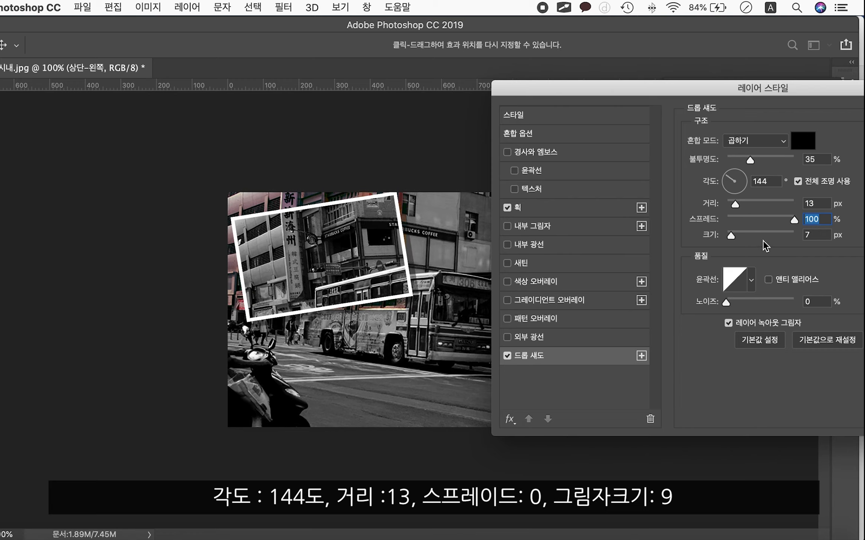
pyautogui.moveTo(794, 221); pyautogui.dragTo(728, 225)
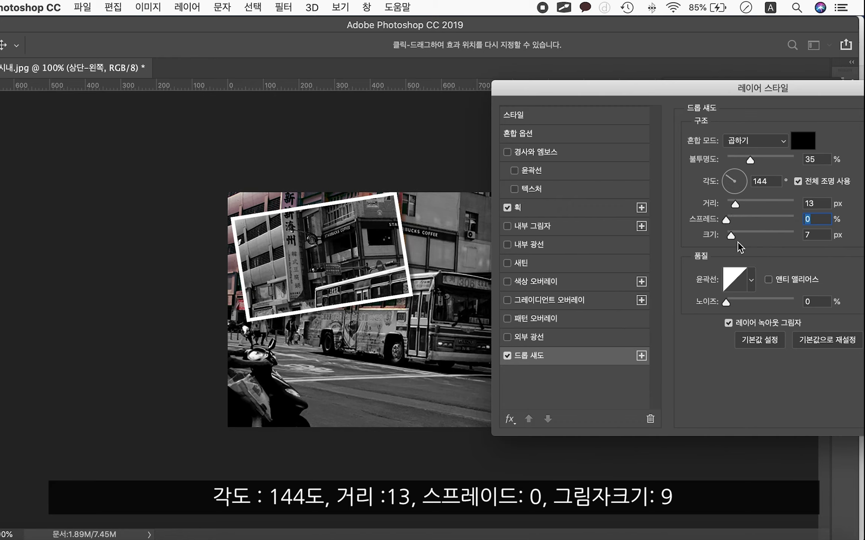
pyautogui.moveTo(731, 236); pyautogui.dragTo(732, 235)
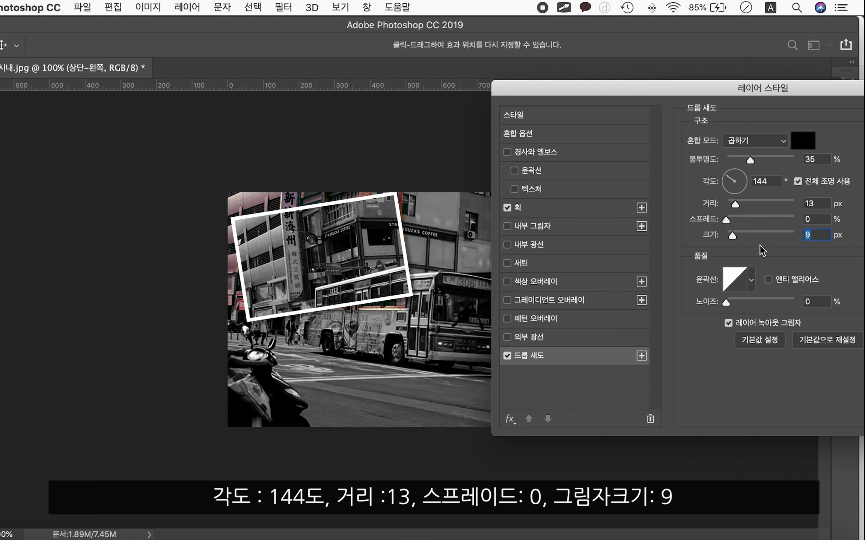
# - Lengthen the layer list and duplicate the 상단-왼쪽 layer's collapsed effects onto the 상단-오른쪽 layer
pyautogui.moveTo(829, 387); pyautogui.dragTo(824, 505)
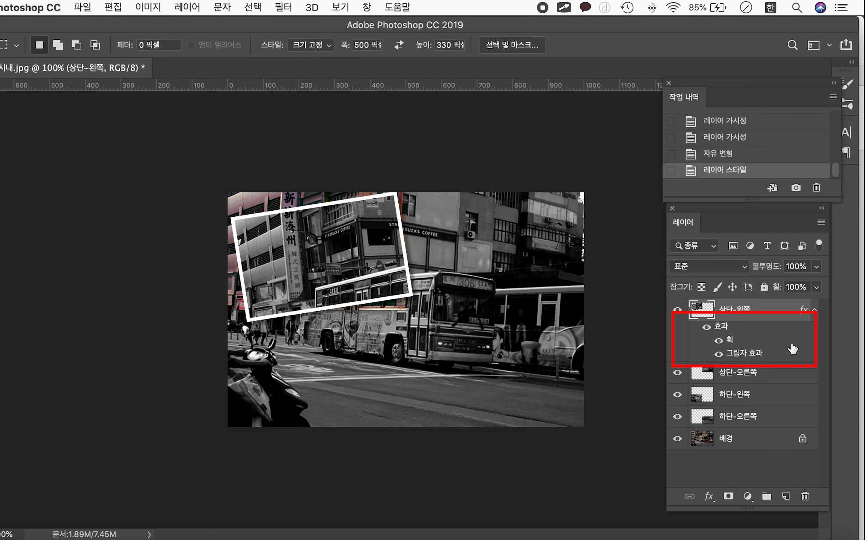
pyautogui.click(814, 310)
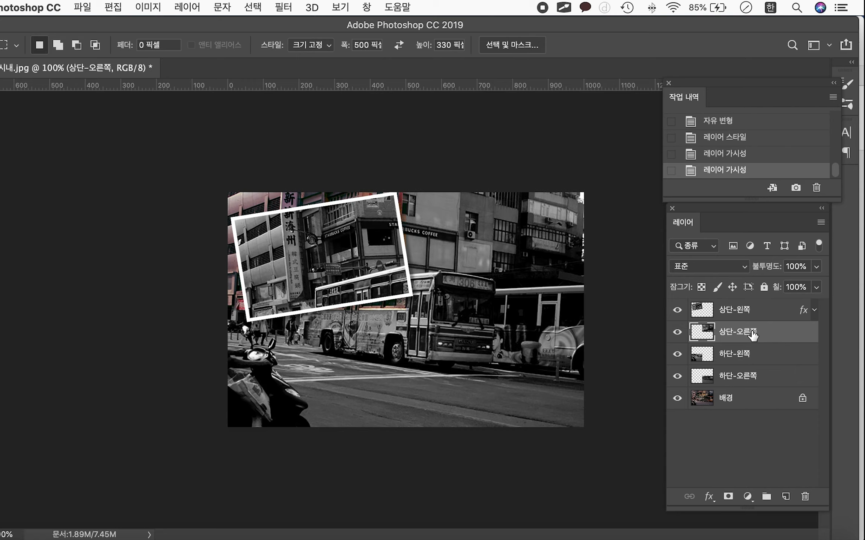
pyautogui.click(797, 311)
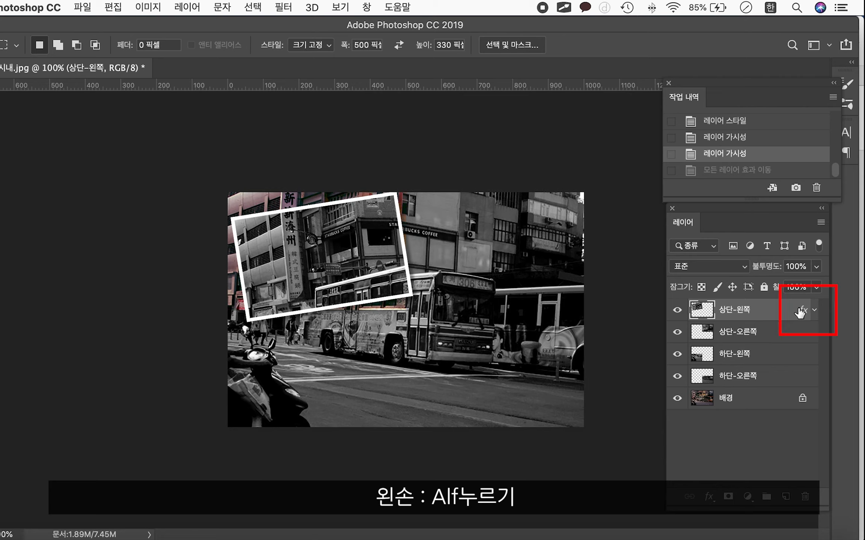
pyautogui.moveTo(799, 310); pyautogui.dragTo(801, 339)
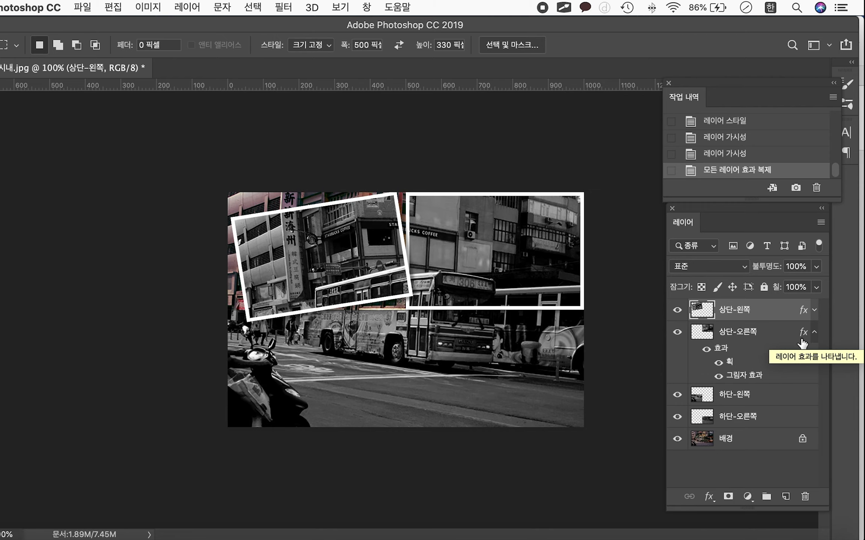
# - Free-transform the 상단-오른쪽 layer, rotating it about 9.6° clockwise and shifting it right to about X 774 px
pyautogui.click(735, 339)
pyautogui.click(678, 333)
pyautogui.click(678, 333)
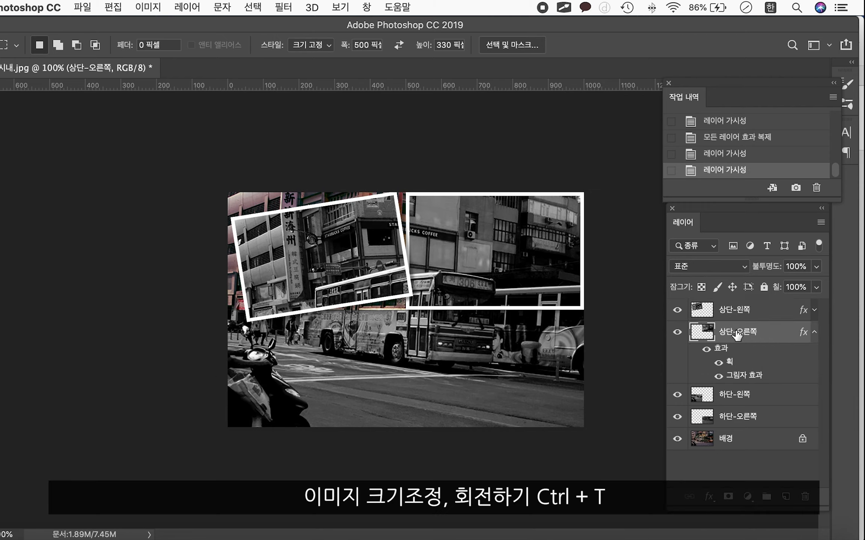
pyautogui.press('super+t')
pyautogui.moveTo(600, 186); pyautogui.dragTo(610, 204)
pyautogui.moveTo(561, 256)
pyautogui.mouseDown()
pyautogui.moveTo(563, 267)
pyautogui.moveTo(565, 257)
pyautogui.moveTo(558, 259)
pyautogui.mouseUp()
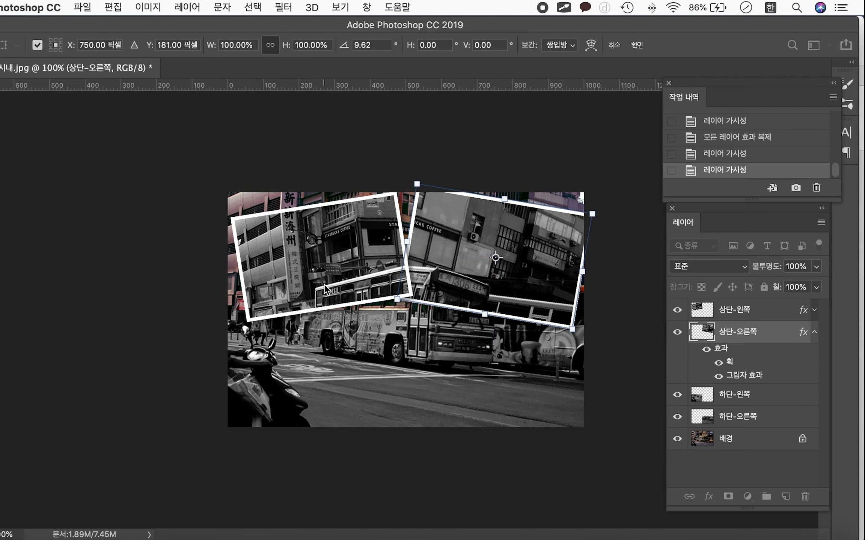
pyautogui.moveTo(524, 289); pyautogui.dragTo(533, 287)
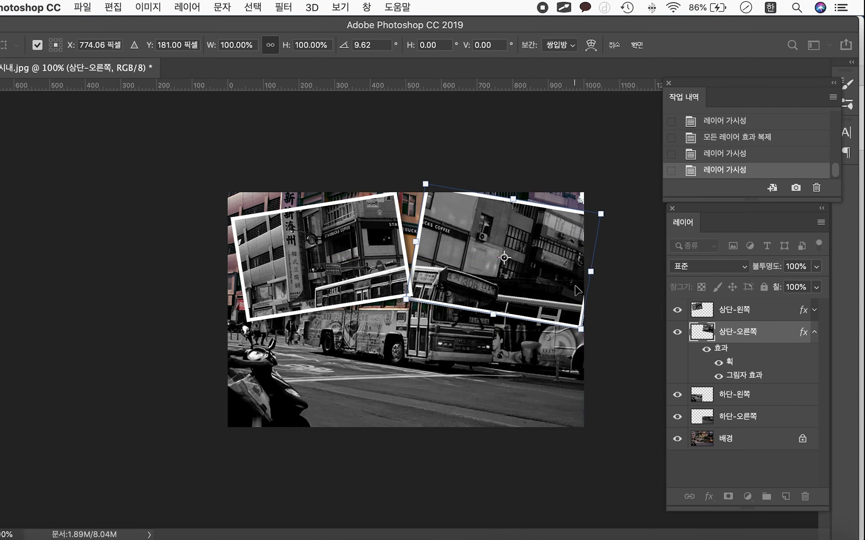
pyautogui.press('Return')
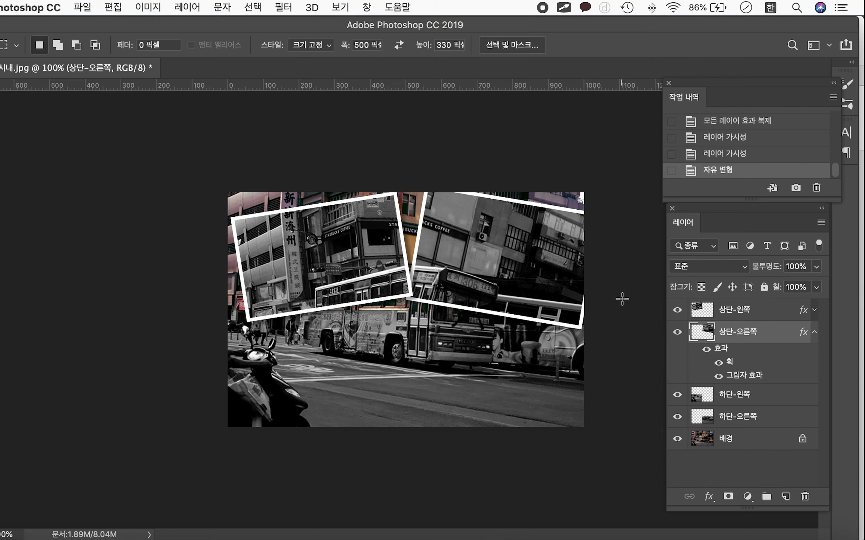
# - Collapse the 상단-오른쪽 layer's effects and duplicate them onto the 하단-왼쪽 layer
pyautogui.click(813, 333)
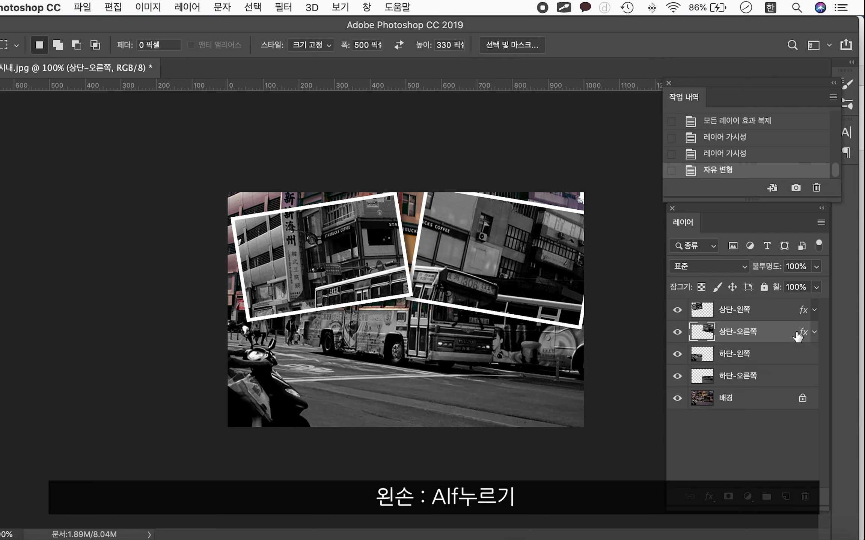
pyautogui.moveTo(803, 335); pyautogui.dragTo(806, 365)
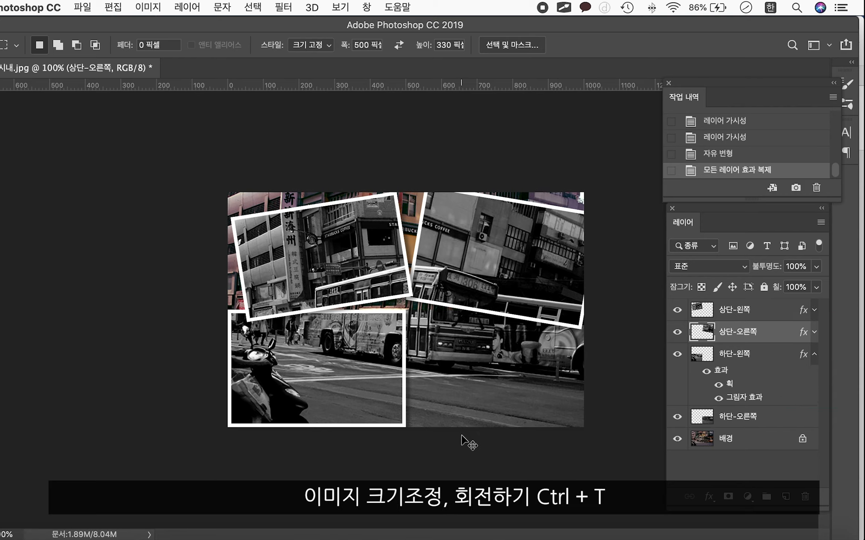
# - Free-transform the 하단-왼쪽 layer, rotating it about 10.6° clockwise and moving it to about X 276, Y 481 px
pyautogui.press('super+t')
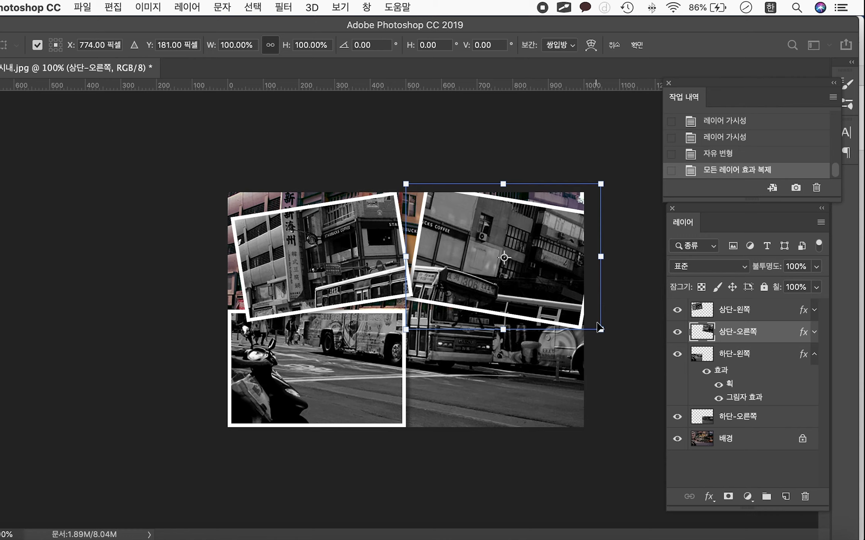
pyautogui.press('Return')
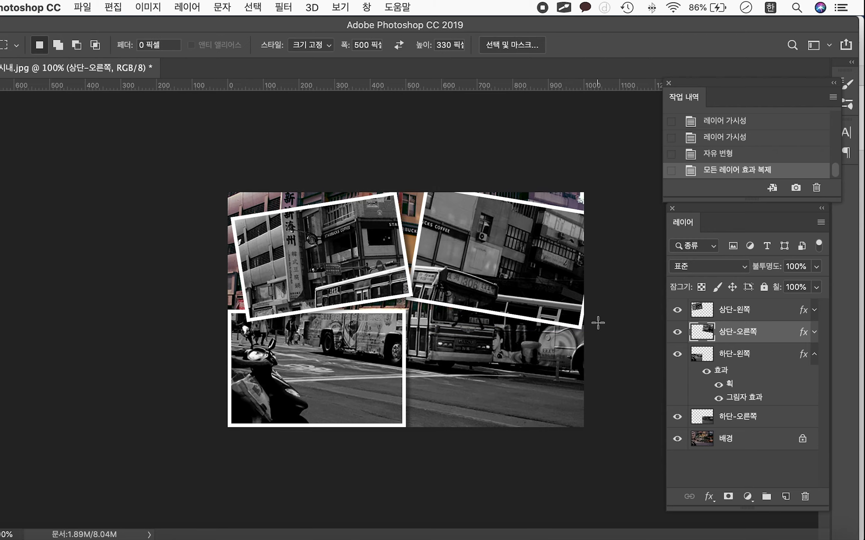
pyautogui.click(737, 355)
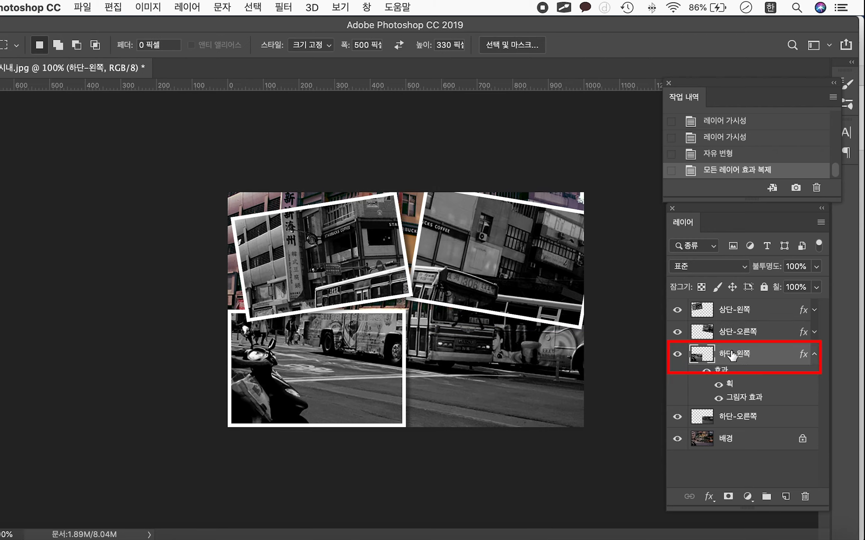
pyautogui.hotkey('ctrl', 't')
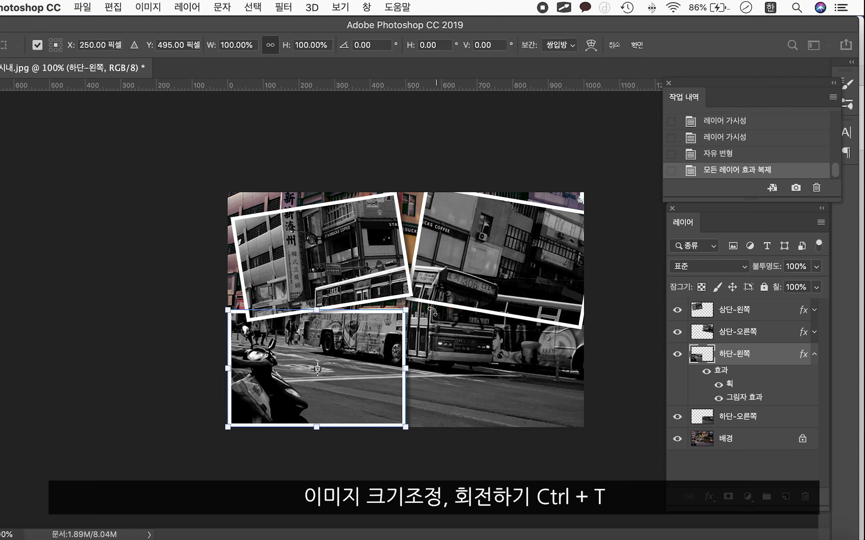
pyautogui.moveTo(428, 313); pyautogui.dragTo(433, 334)
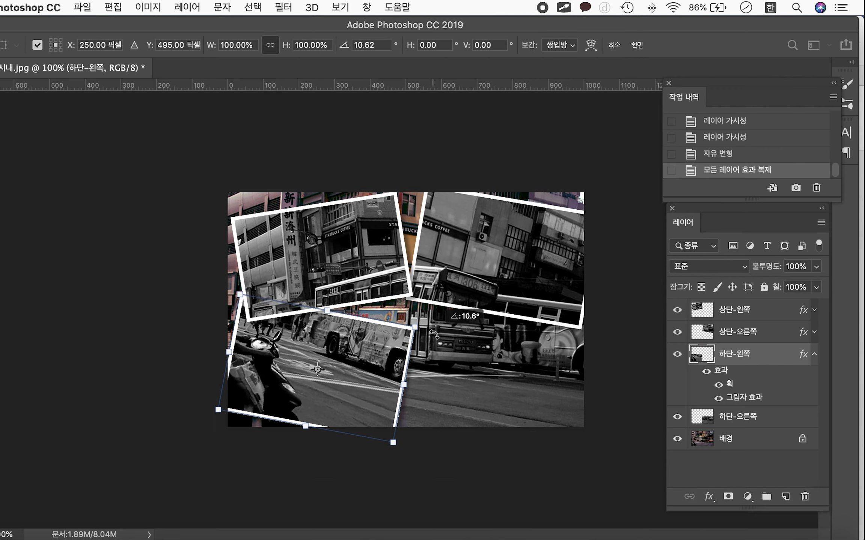
pyautogui.moveTo(383, 354); pyautogui.dragTo(392, 348)
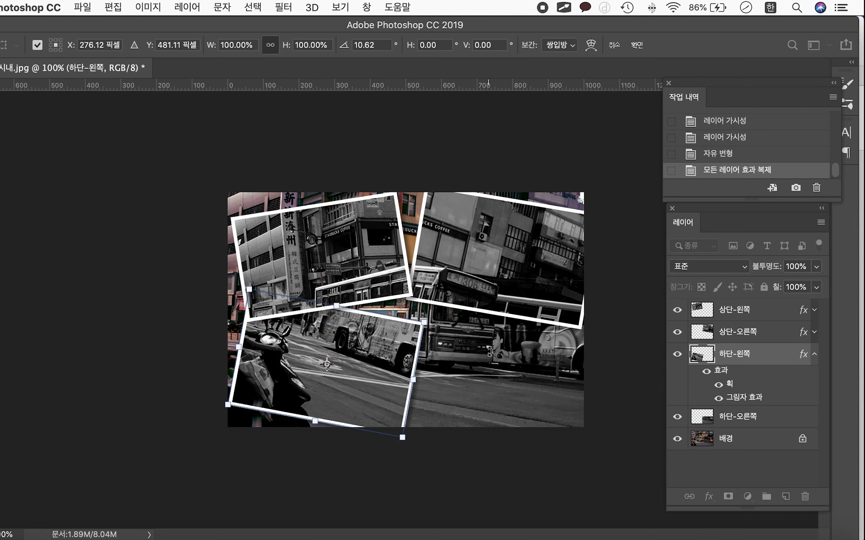
pyautogui.press('Return')
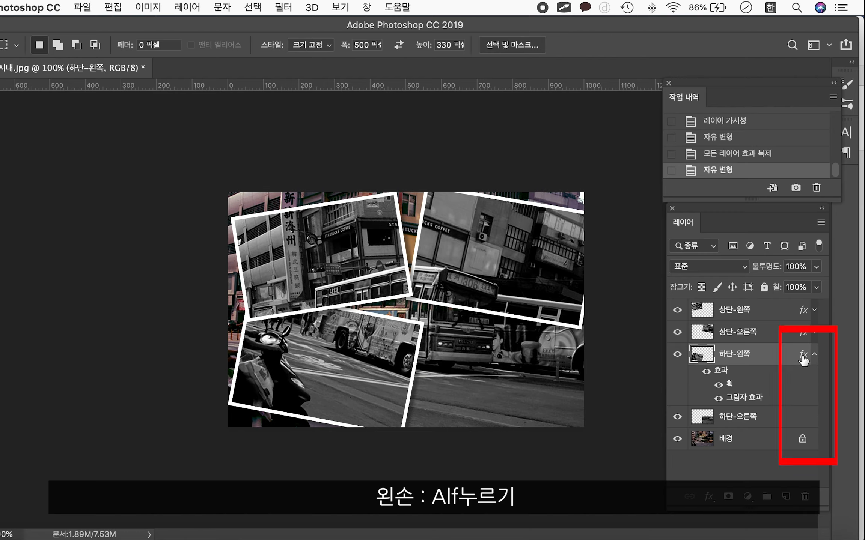
# - Duplicate the 하단-왼쪽 layer's effects onto the 하단-오른쪽 layer, and free-transform that layer, rotating it about 5.2° counterclockwise and repositioning it in the lower-right corner
pyautogui.moveTo(803, 356); pyautogui.dragTo(803, 423)
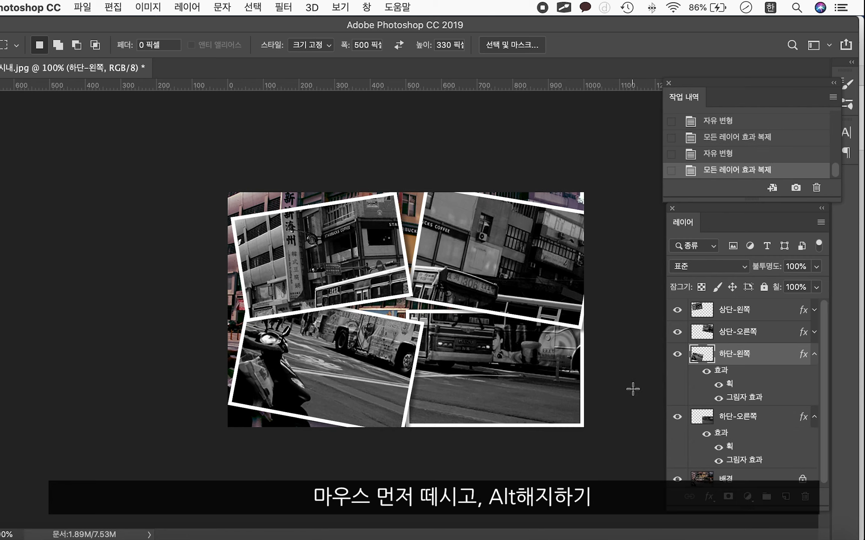
pyautogui.click(743, 418)
pyautogui.press('super+t')
pyautogui.moveTo(599, 312); pyautogui.dragTo(594, 299)
pyautogui.moveTo(496, 370); pyautogui.dragTo(488, 358)
pyautogui.moveTo(553, 387); pyautogui.dragTo(549, 380)
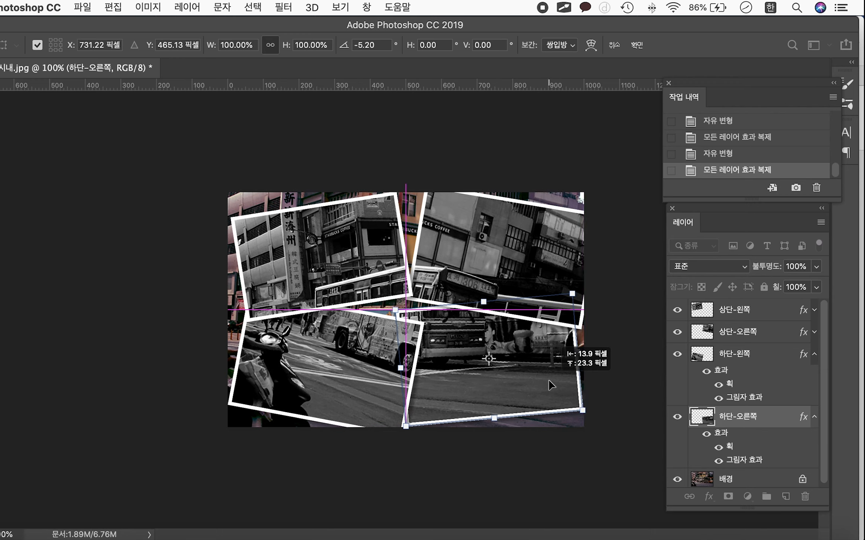
pyautogui.press('Return')
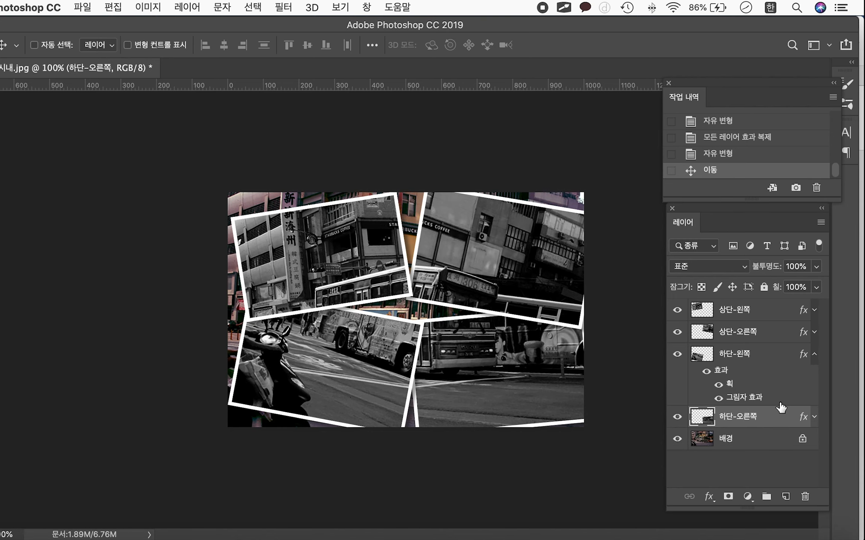
# - Collapse the 하단-왼쪽 layer's effects and group the four photo layers from 상단-왼쪽 through 하단-오른쪽
pyautogui.click(813, 356)
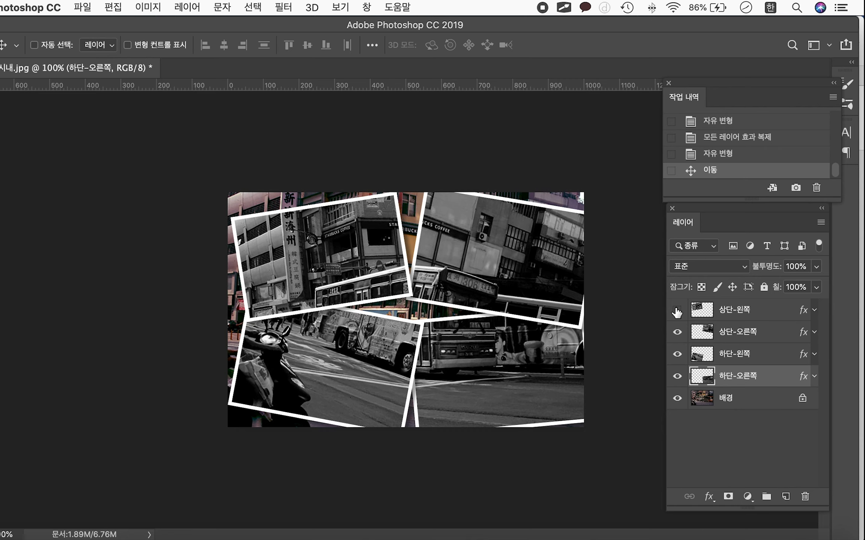
pyautogui.click(741, 311)
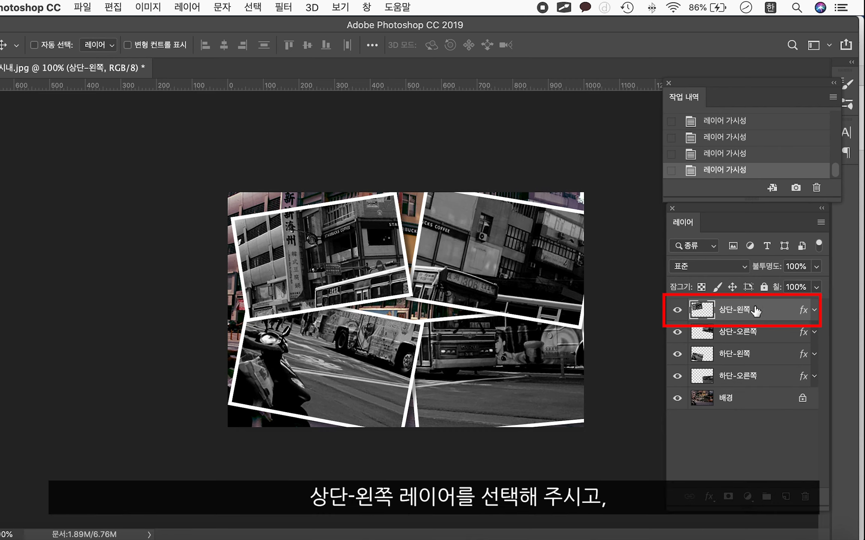
pyautogui.keyDown('shift'); pyautogui.click(769, 333); pyautogui.keyUp('shift')
pyautogui.keyDown('shift'); pyautogui.click(774, 354); pyautogui.keyUp('shift')
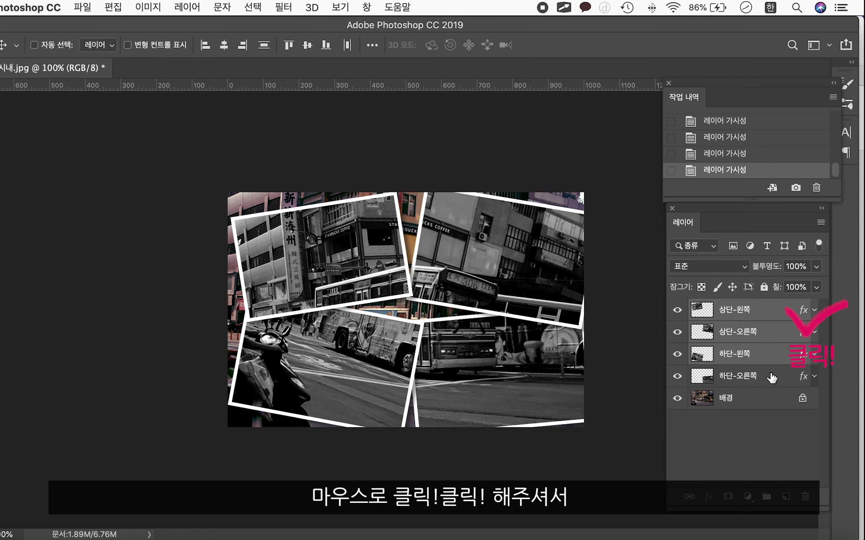
pyautogui.keyDown('shift'); pyautogui.click(771, 377); pyautogui.keyUp('shift')
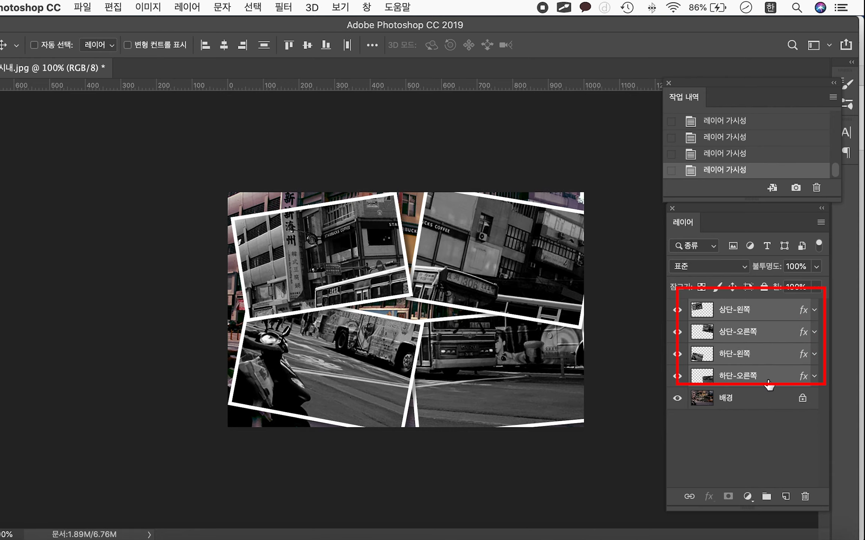
pyautogui.press('ctrl')
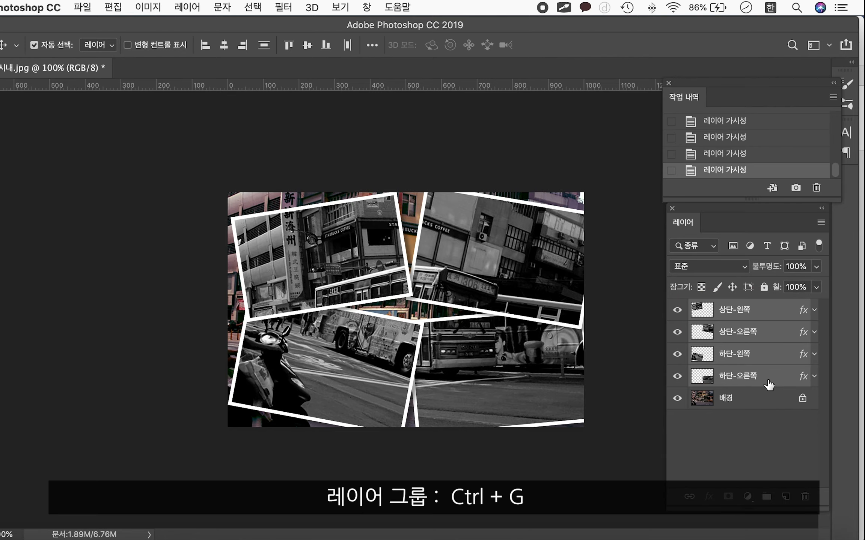
pyautogui.hotkey('ctrl', 'g')
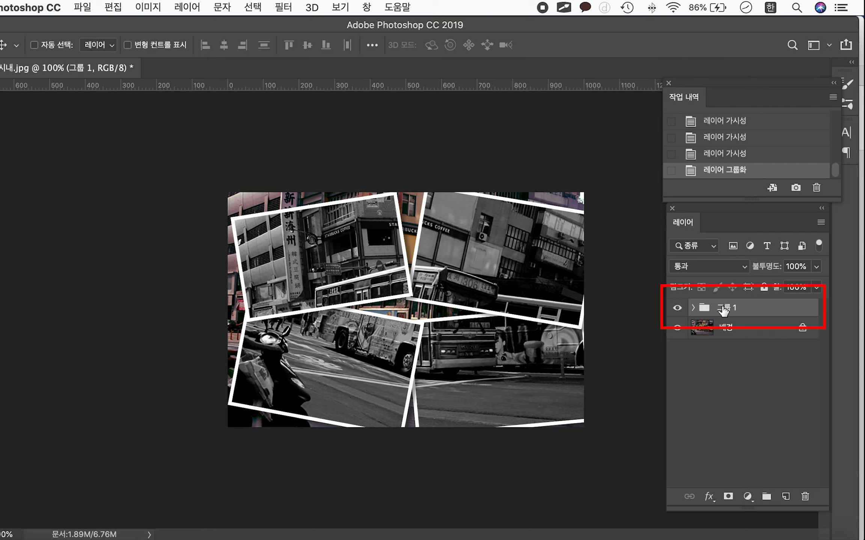
# - Rename the new layer group as 흑백이미지
pyautogui.doubleClick(723, 308)
pyautogui.write('흑백이밎ㅣ')
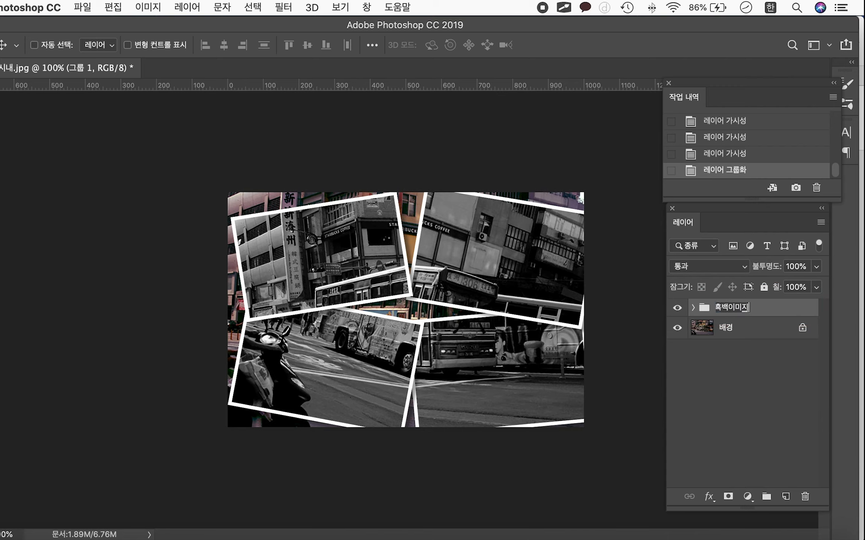
pyautogui.click(778, 362)
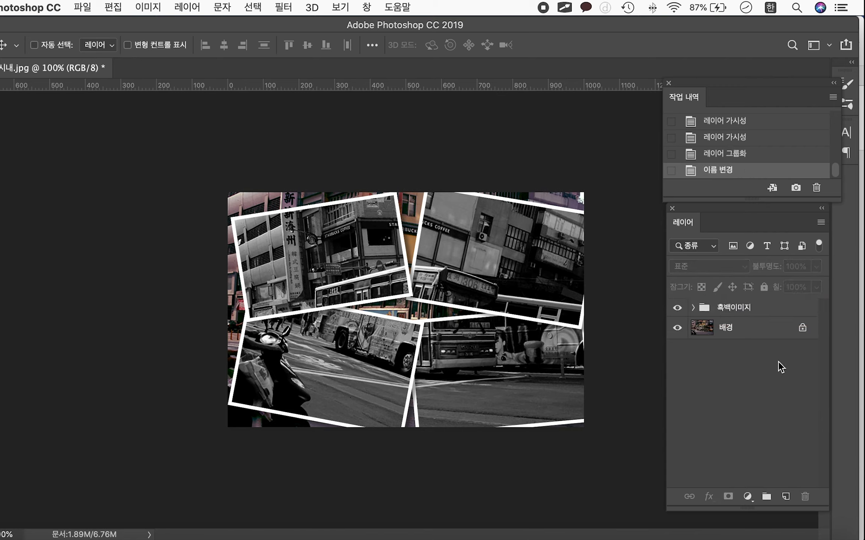
# - Inspect the contents of the 흑백이미지 group and check the 하단-오른쪽 layer by hiding and reshowing it
pyautogui.click(692, 308)
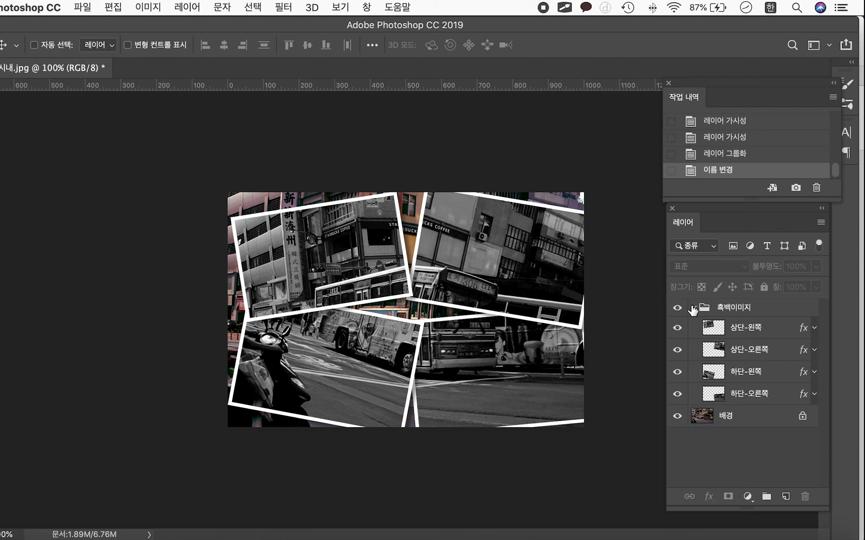
pyautogui.click(692, 309)
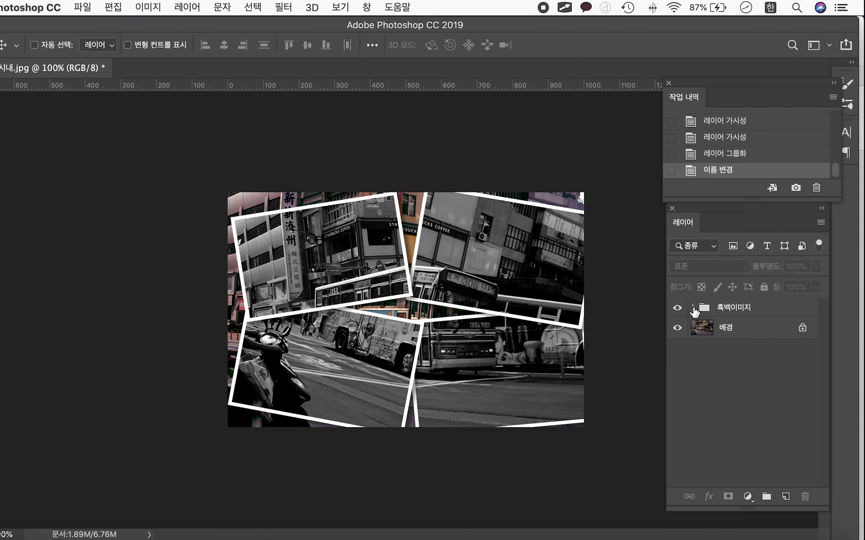
pyautogui.click(693, 308)
pyautogui.click(677, 394)
pyautogui.click(677, 394)
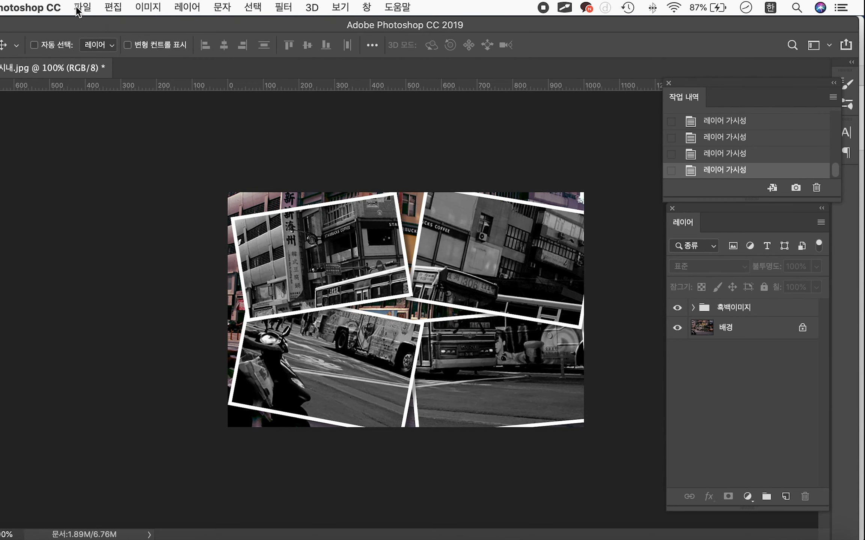
# - Save the collage to the desktop (데스크탑) as 시내.psd in Photoshop format with layers, accepting the format options
pyautogui.click(79, 7)
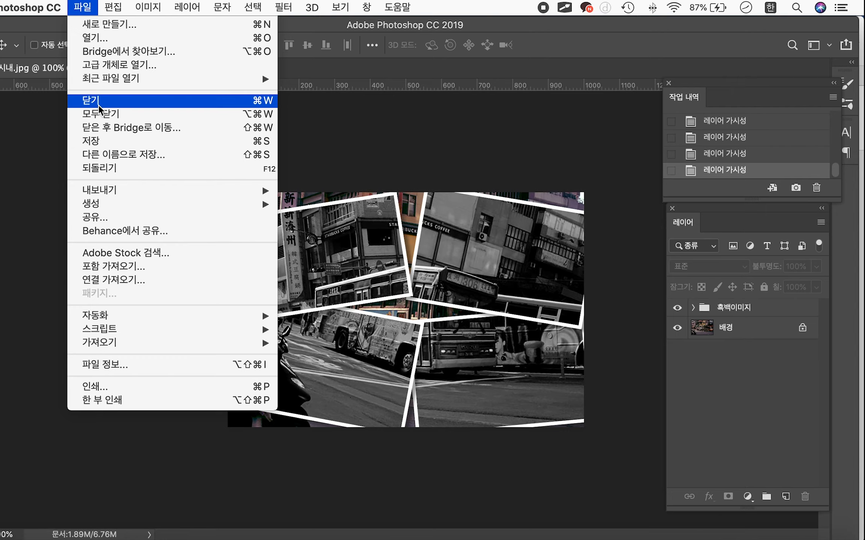
pyautogui.click(113, 158)
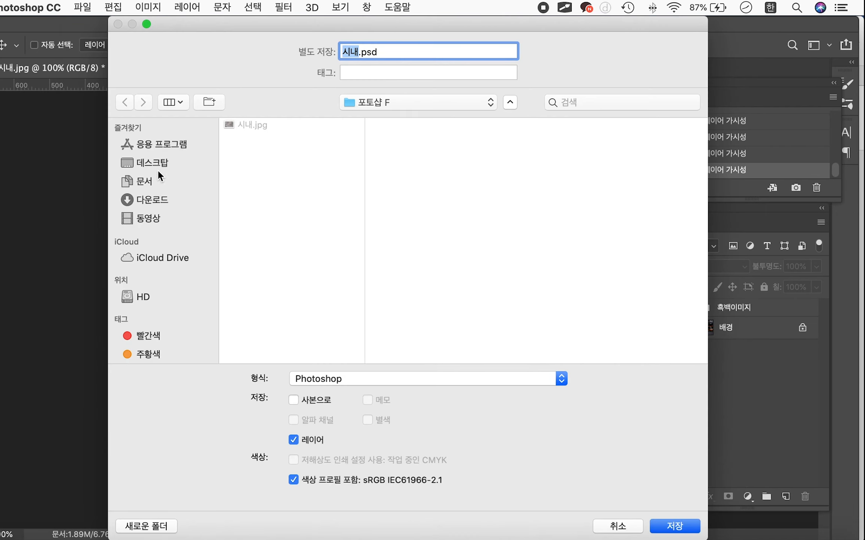
pyautogui.click(147, 161)
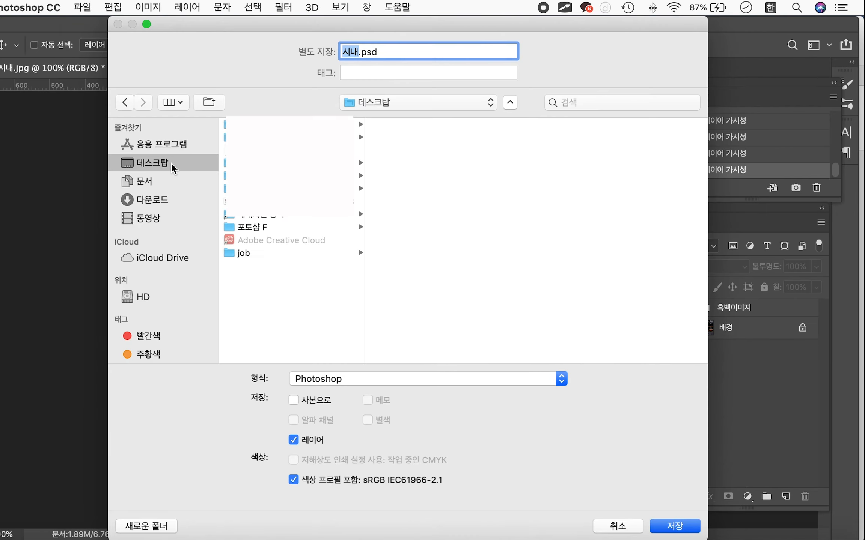
pyautogui.click(388, 381)
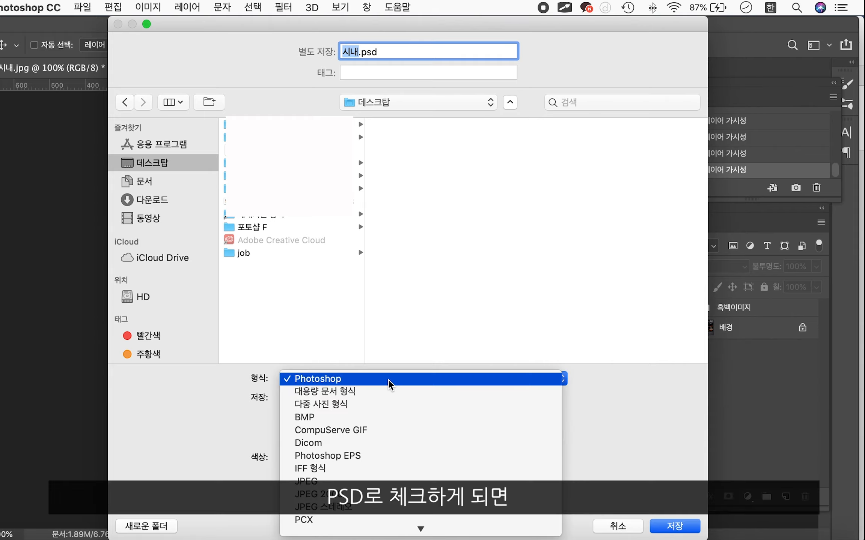
pyautogui.click(321, 380)
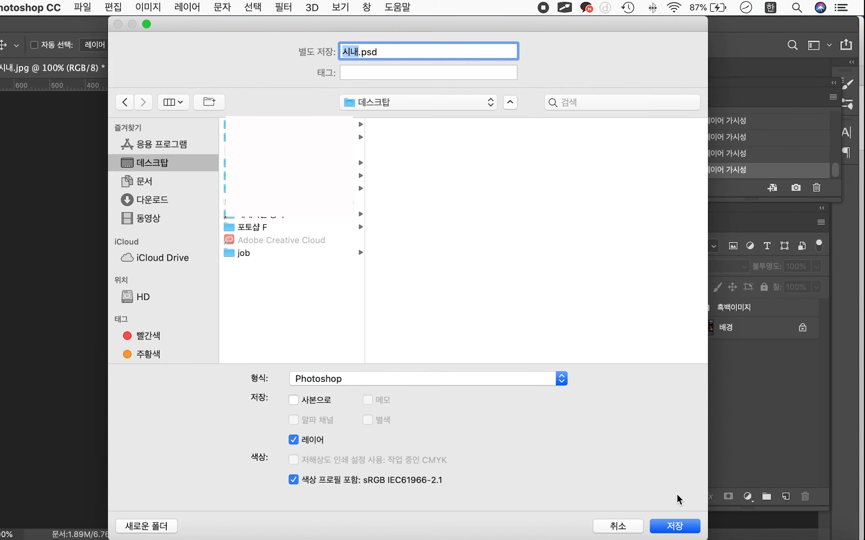
pyautogui.click(675, 526)
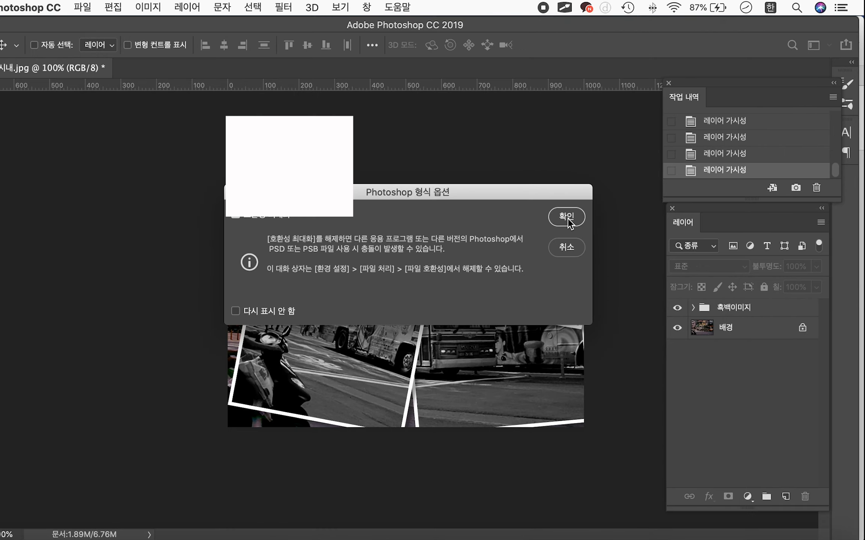
pyautogui.click(568, 215)
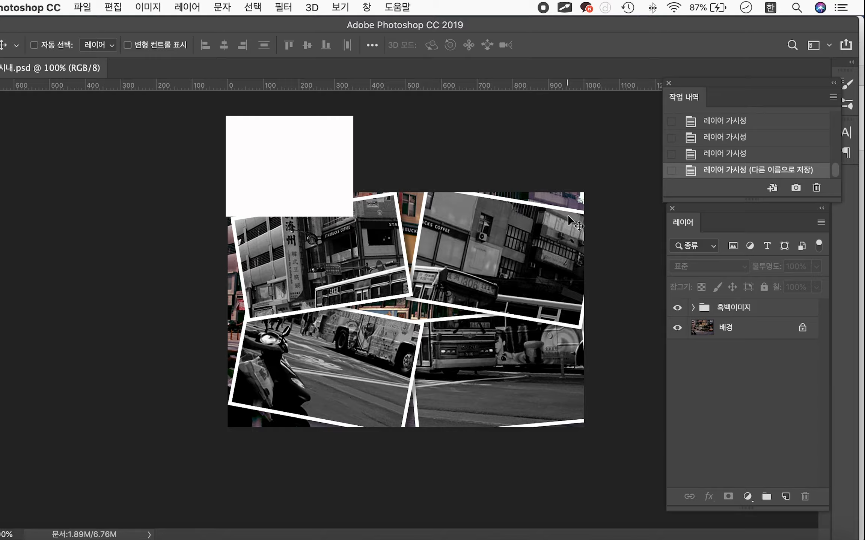